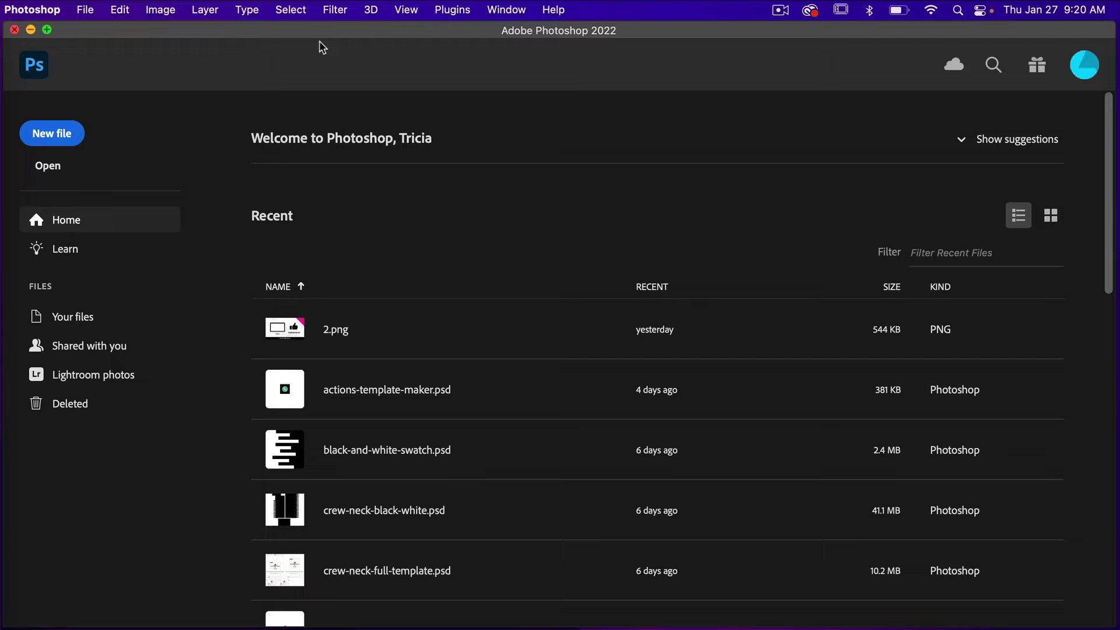
# Create a new 1200 x 1200 px document at 300 ppi with a transparent background.
pyautogui.click(64, 134)
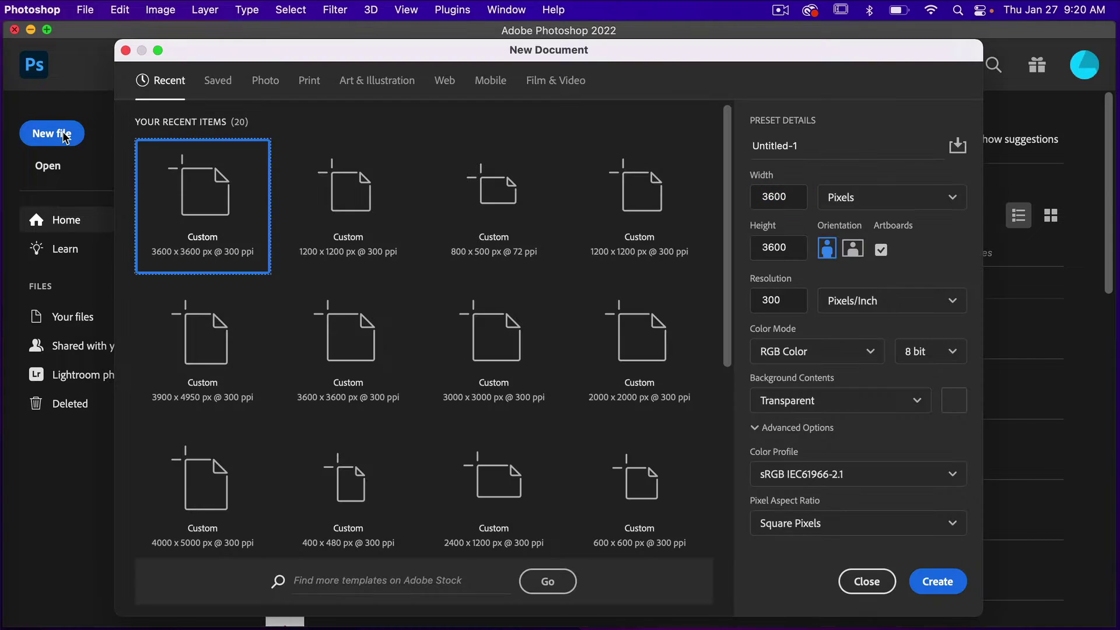
pyautogui.click(338, 201)
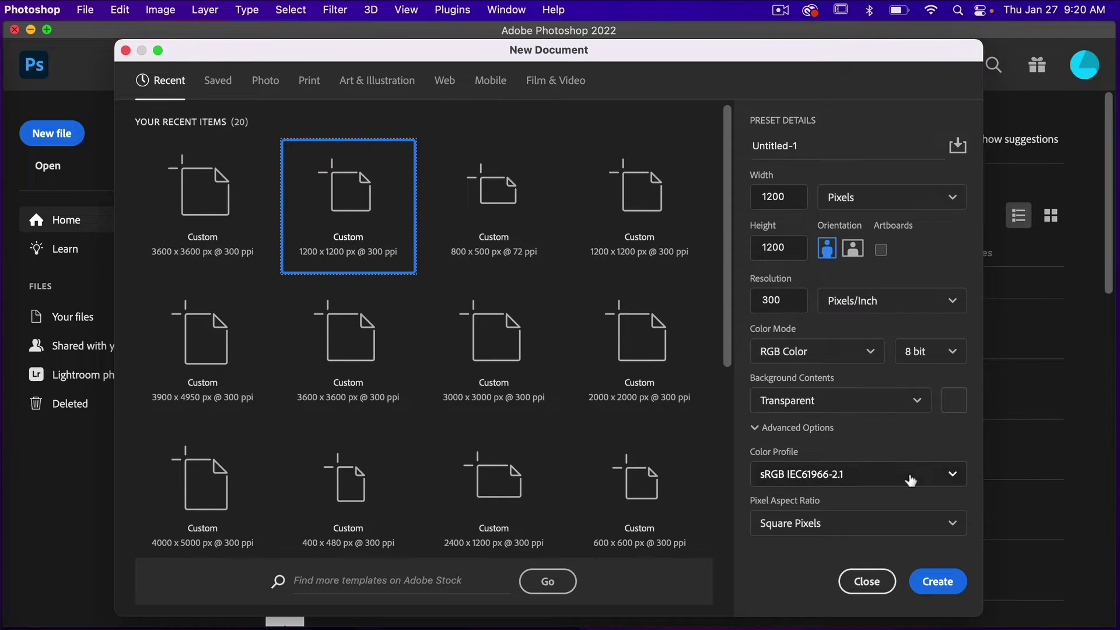
pyautogui.click(938, 581)
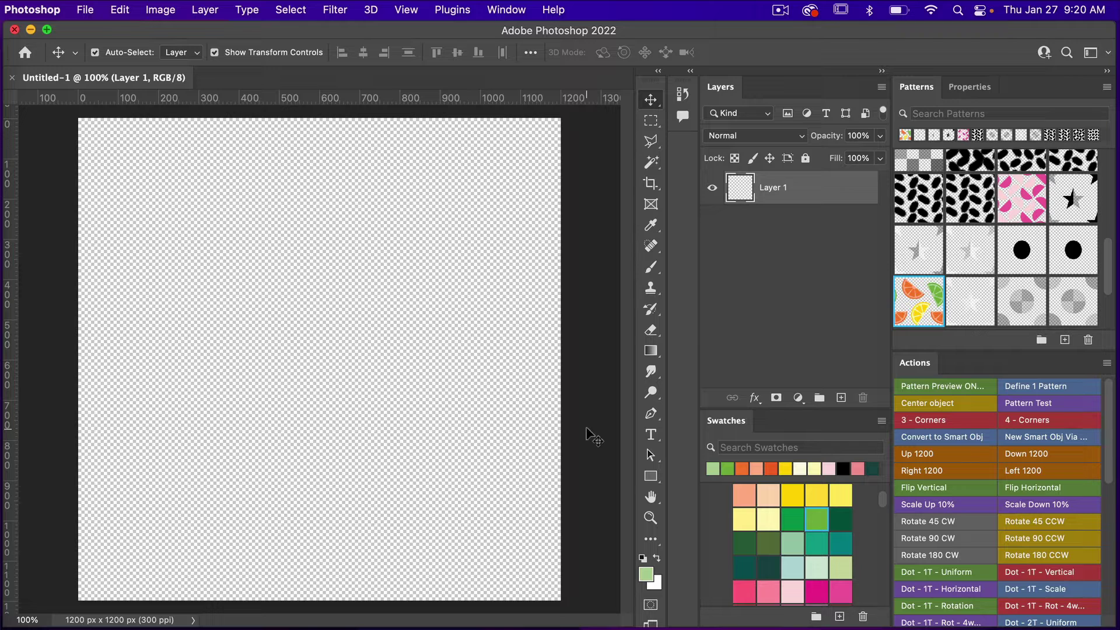
# Draw a black circle about 552 px wide with the Ellipse tool and center it on the canvas.
pyautogui.press('u')
pyautogui.hotkey('shift', 'u')
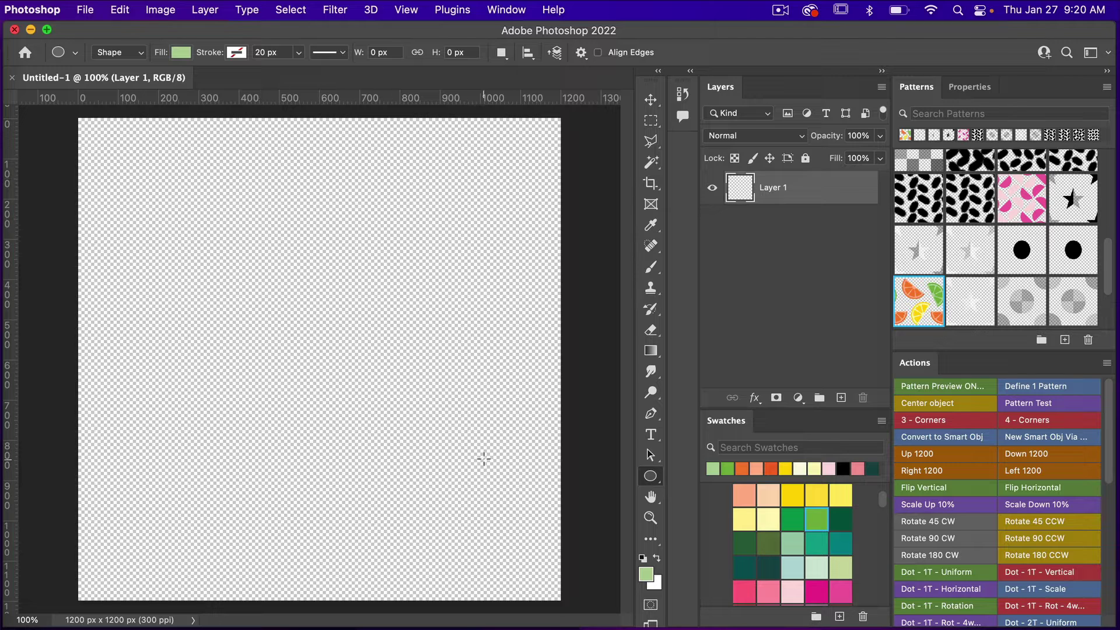
pyautogui.press('d')
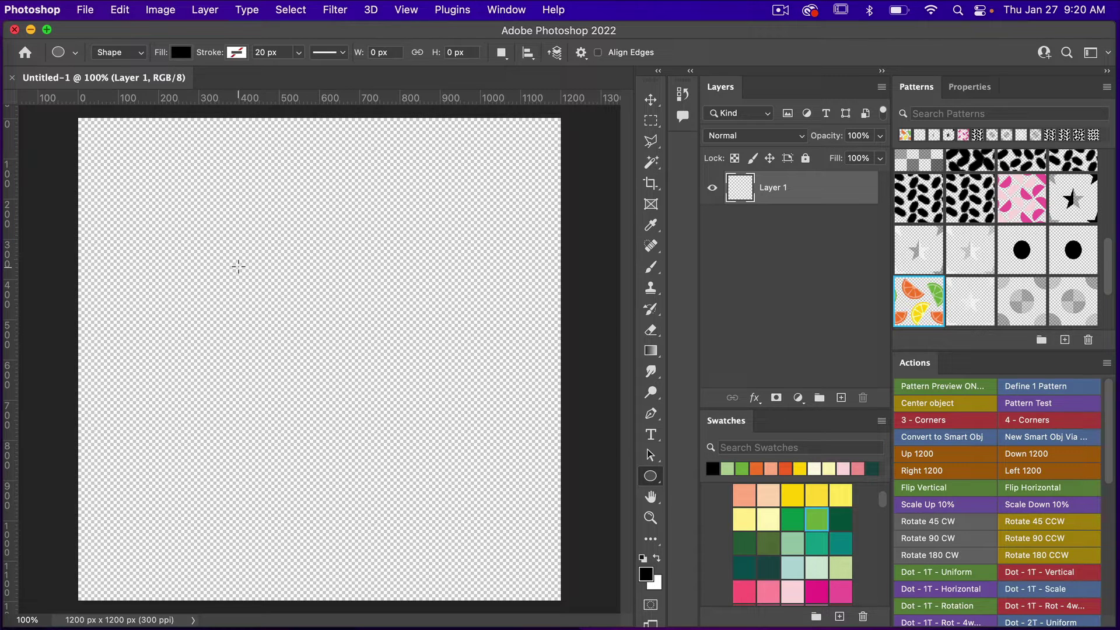
pyautogui.moveTo(239, 266); pyautogui.dragTo(369, 378)
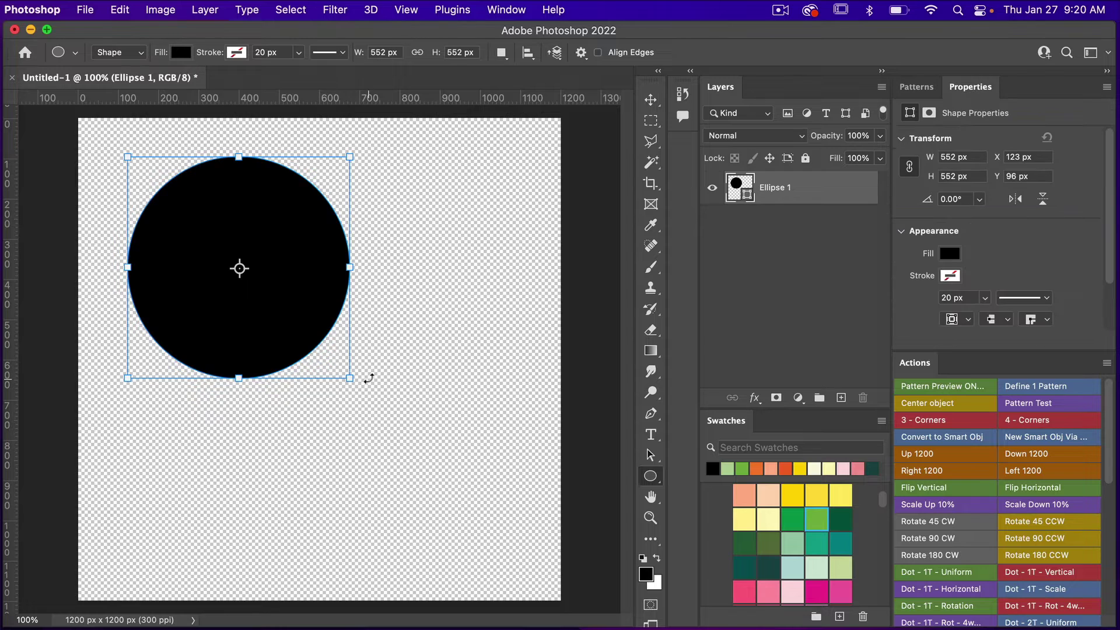
pyautogui.press('v')
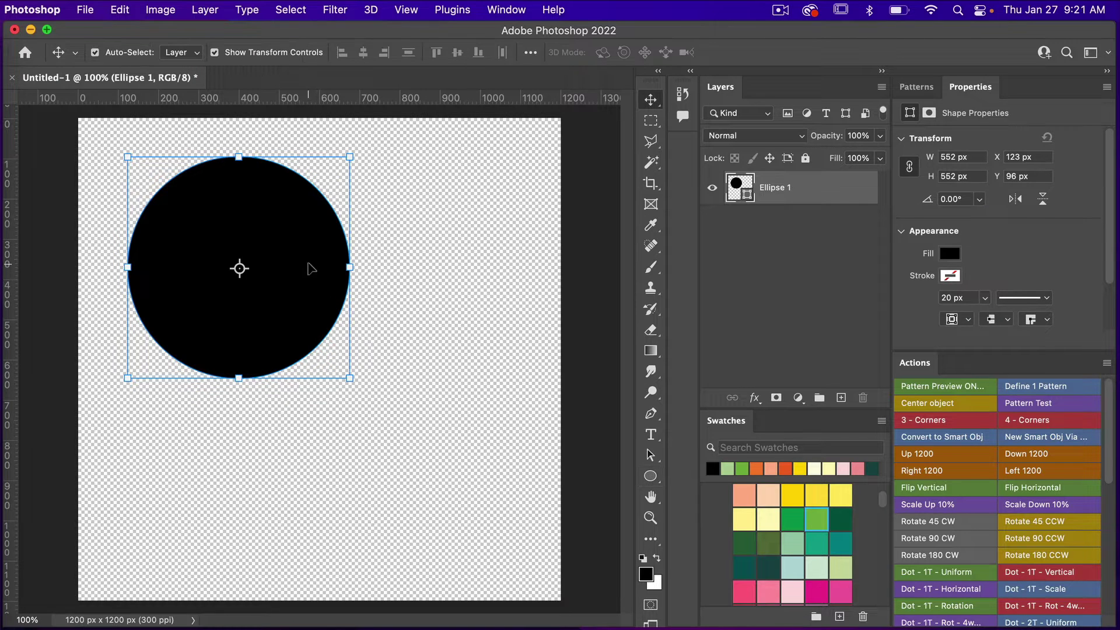
pyautogui.moveTo(309, 264); pyautogui.dragTo(395, 360)
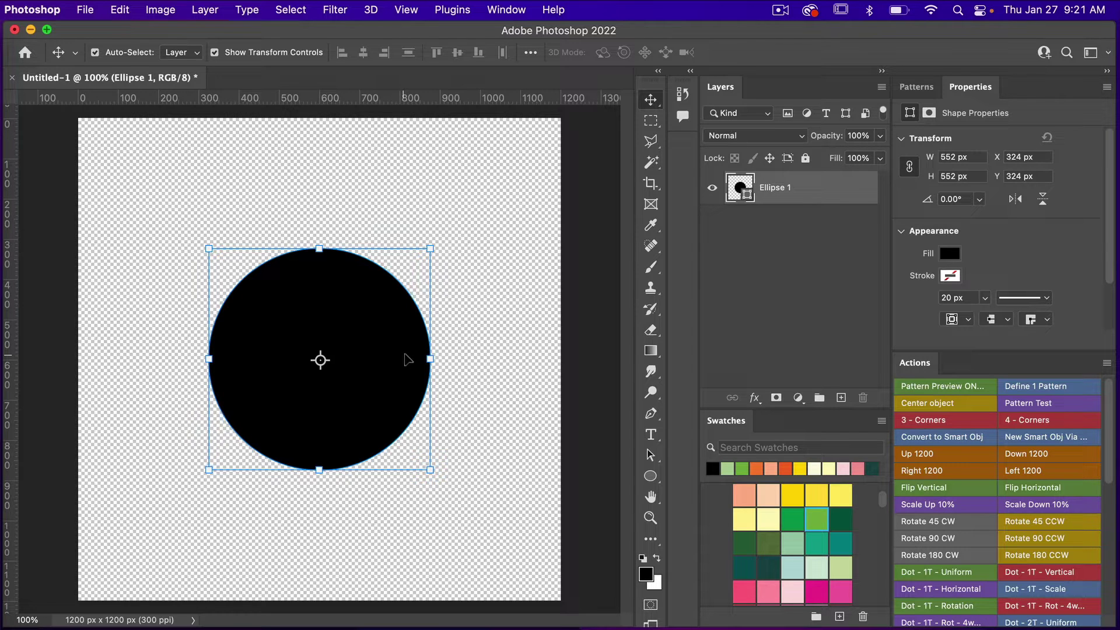
# Activate the Custom Shape tool and browse the available shapes to the Legacy Shapes and More set.
pyautogui.click(653, 477)
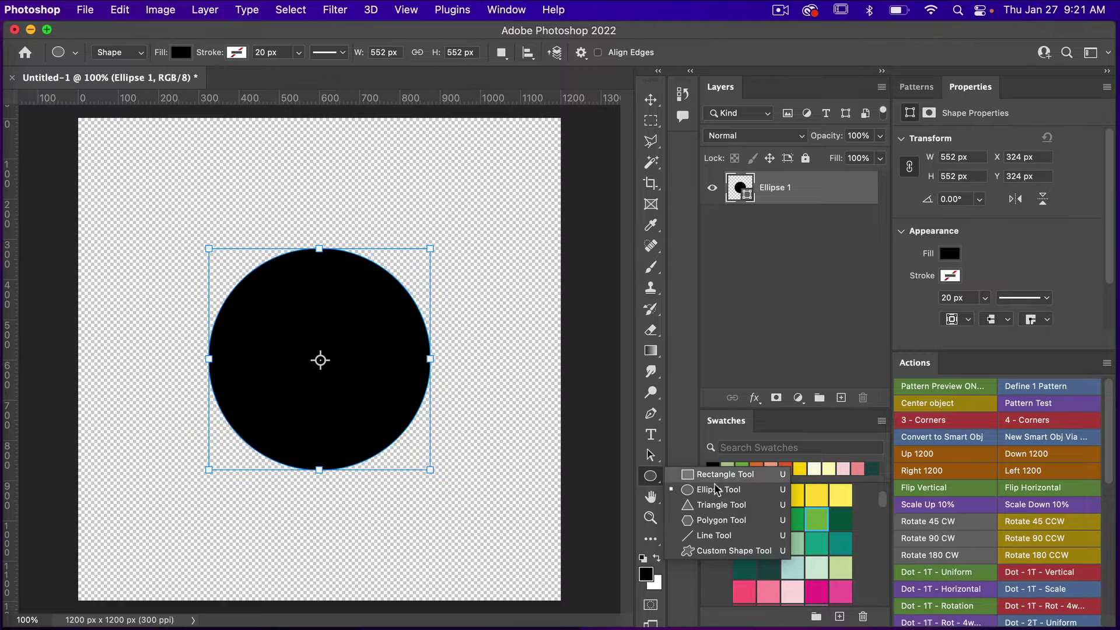
pyautogui.click(755, 553)
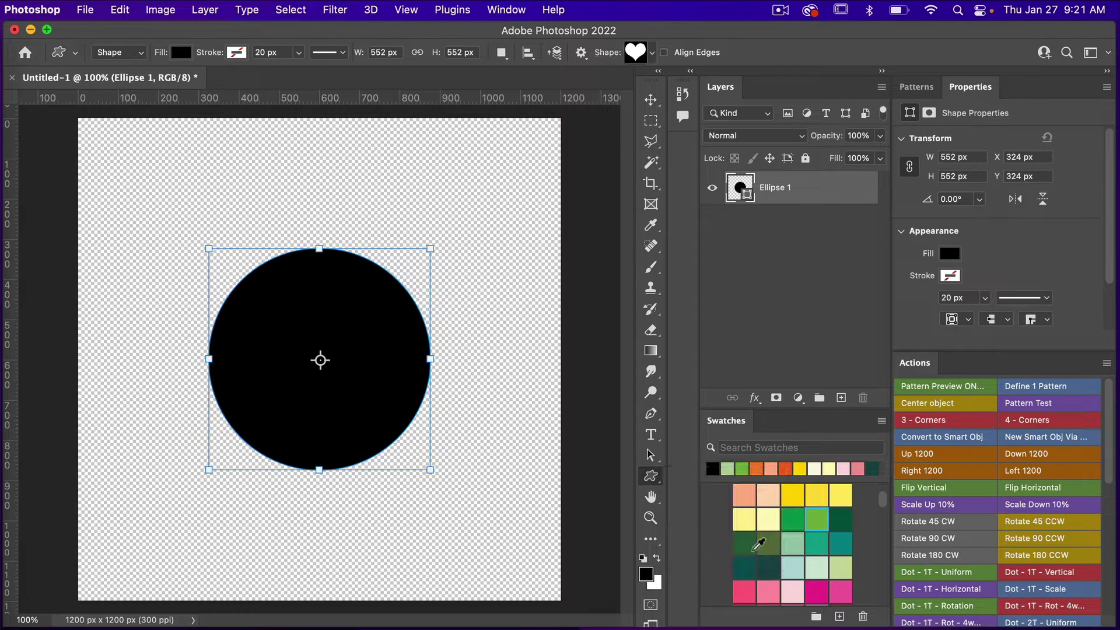
pyautogui.click(653, 54)
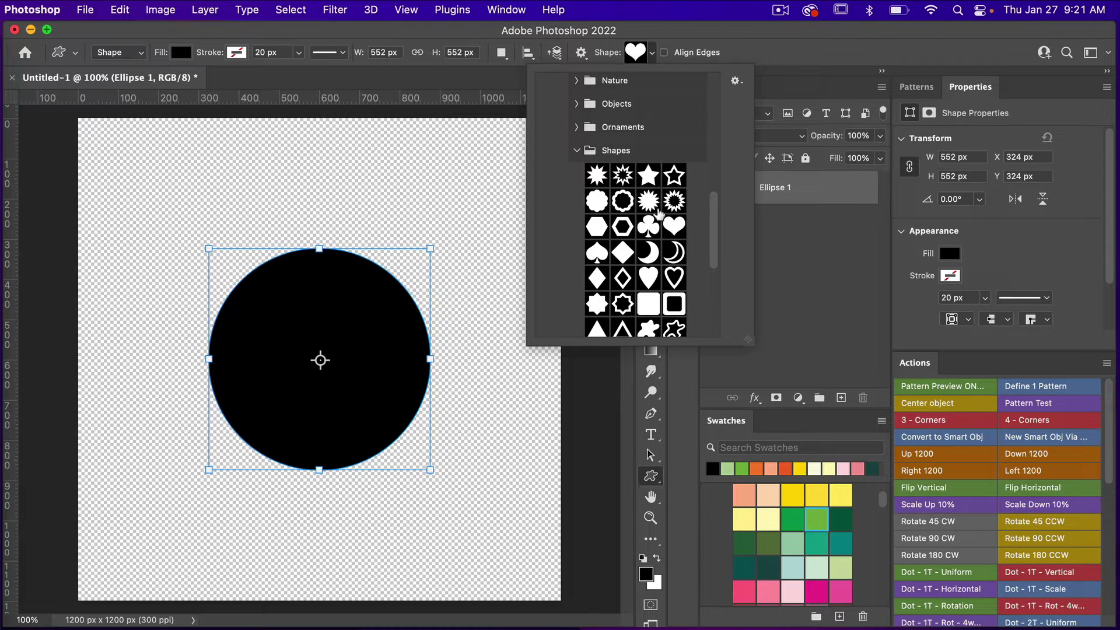
pyautogui.click(641, 146)
pyautogui.scroll(3, 641, 146)
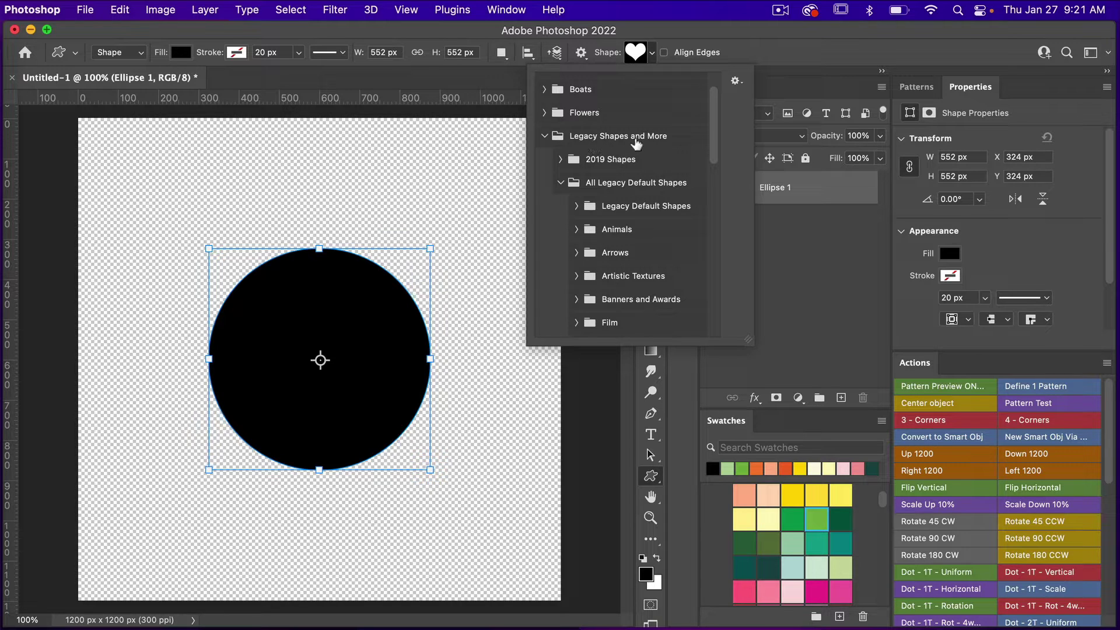
# Check where Legacy Shapes and More can be loaded among the Shapes panel's options.
pyautogui.click(507, 10)
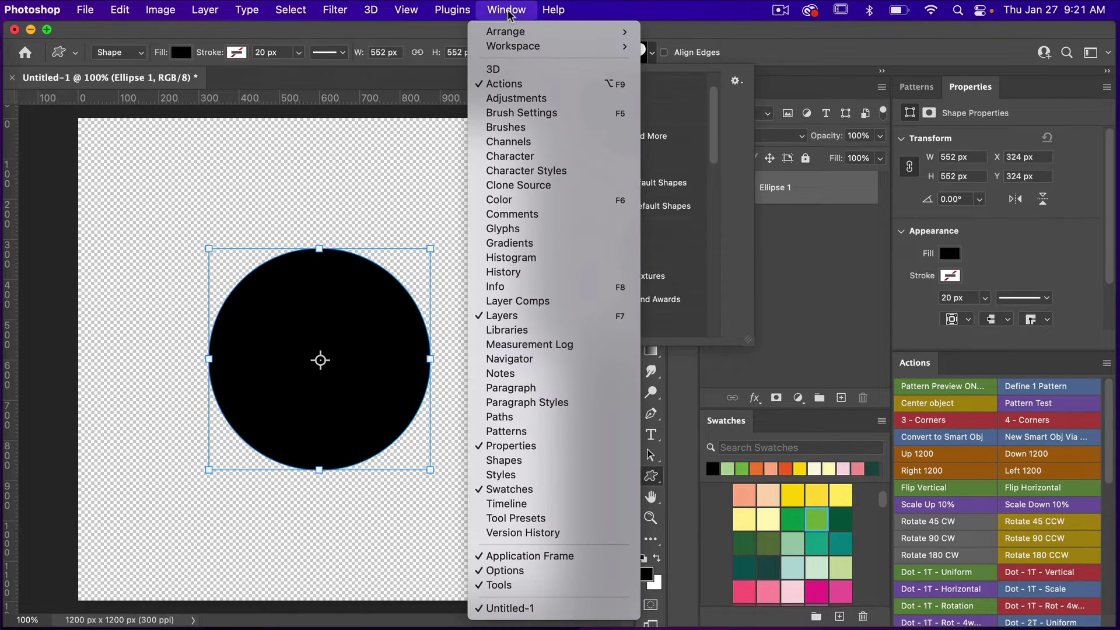
pyautogui.click(510, 460)
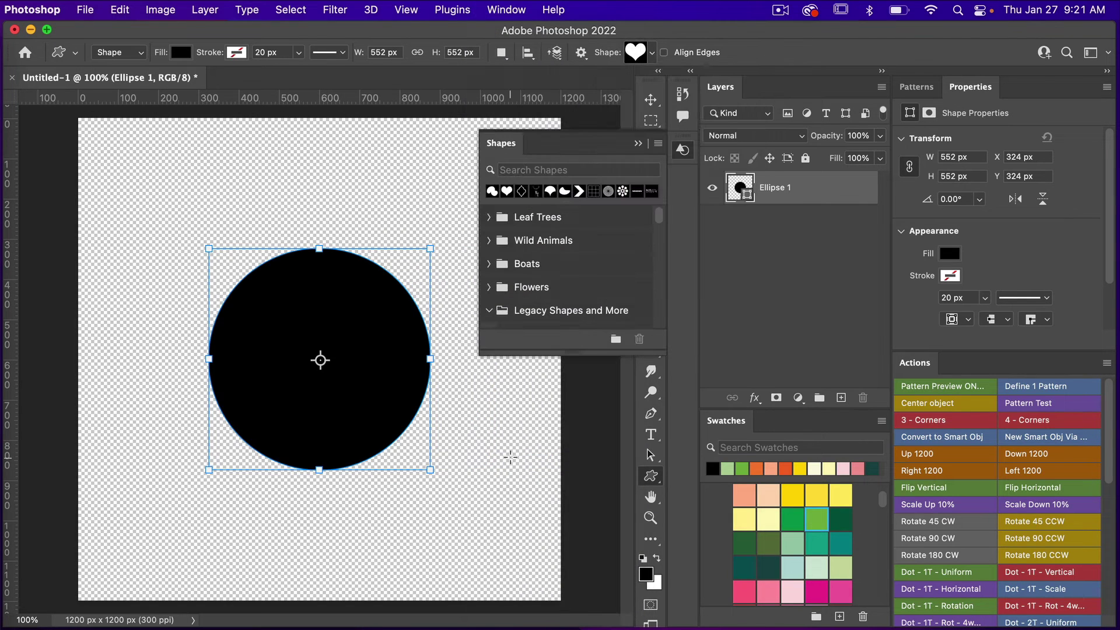
pyautogui.click(658, 145)
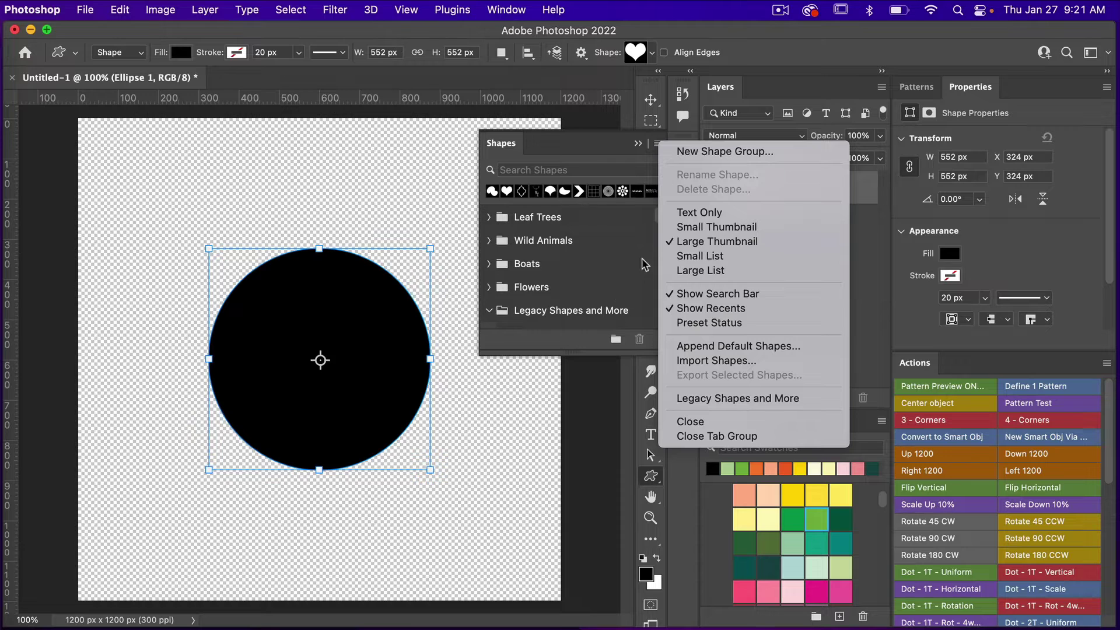
pyautogui.click(606, 147)
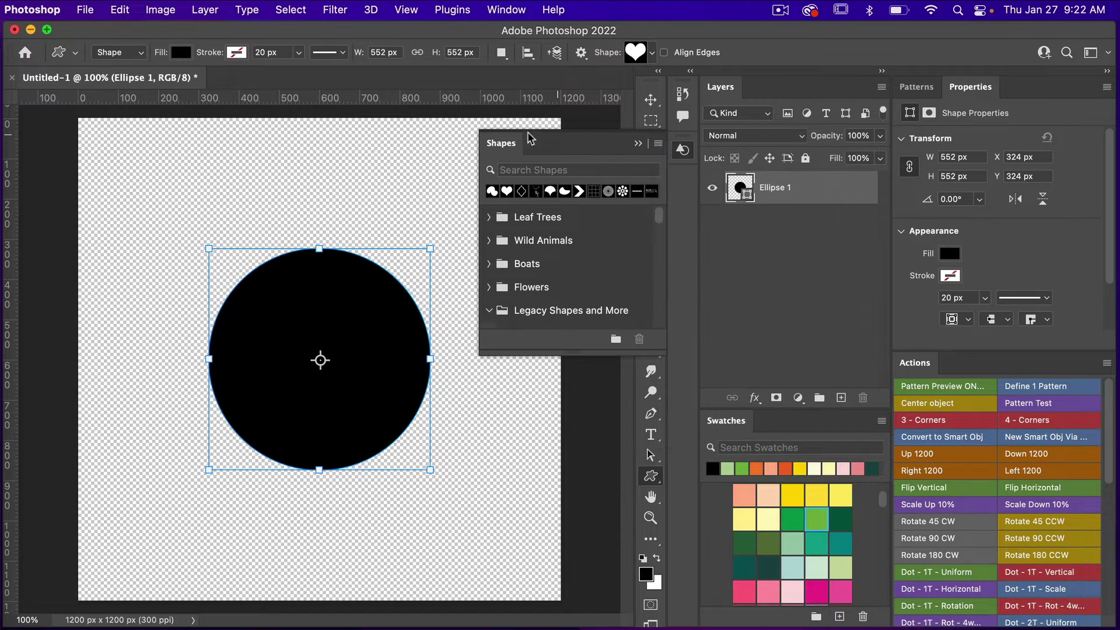
pyautogui.click(639, 145)
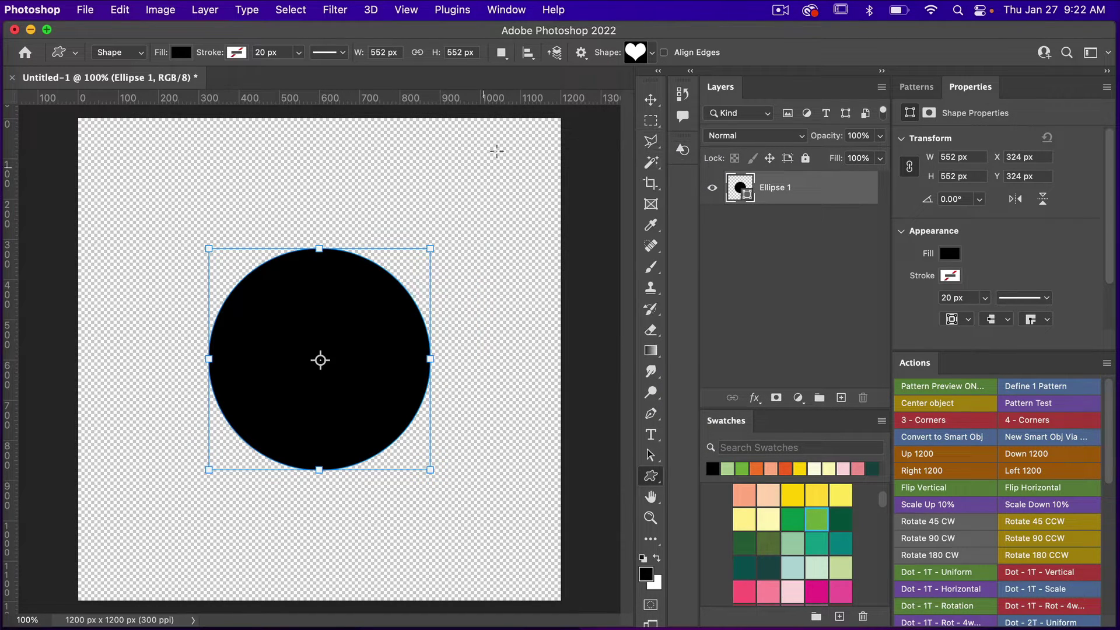
# Choose the solid heart from the legacy Shapes folder and draw it about 306 x 267 px over the circle on a new layer.
pyautogui.click(654, 53)
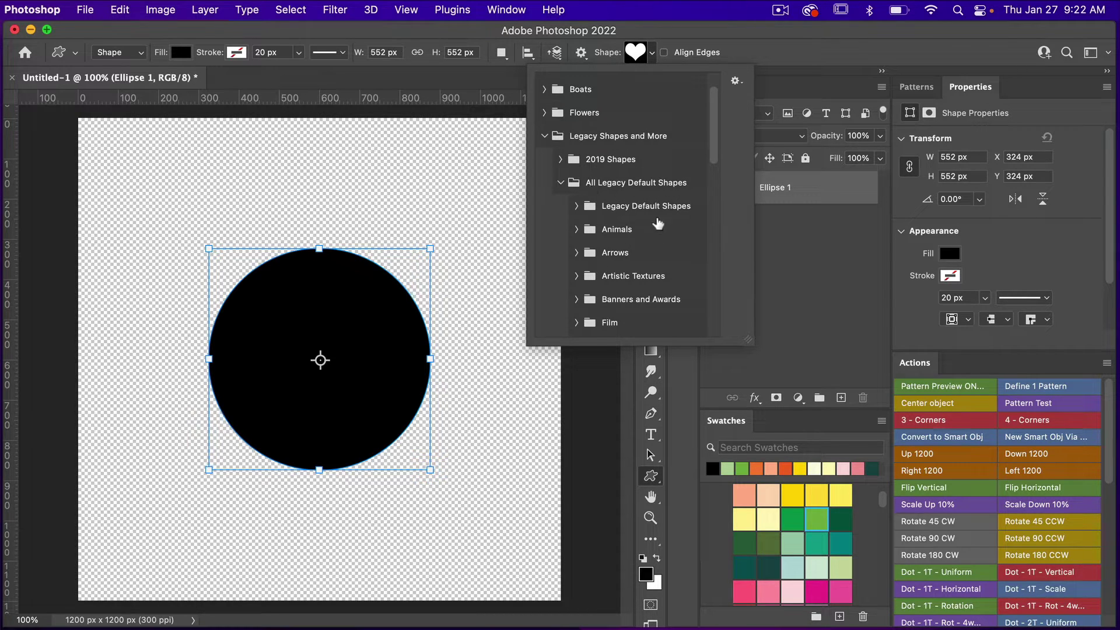
pyautogui.scroll(-2, 657, 239)
pyautogui.scroll(-5, 657, 239)
pyautogui.click(656, 233)
pyautogui.scroll(-1, 655, 236)
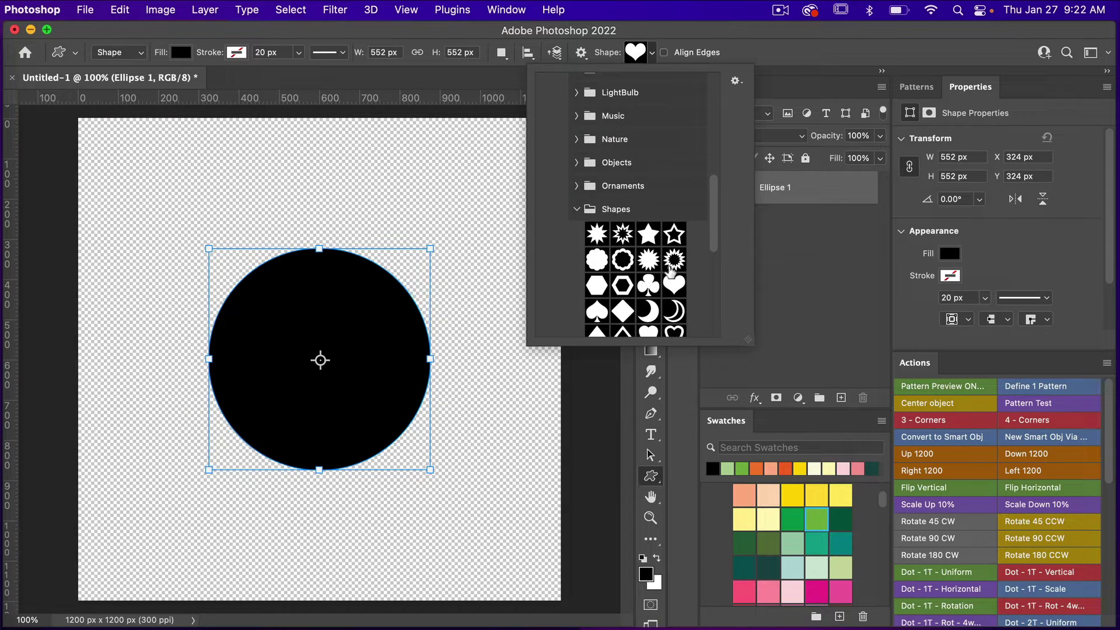
pyautogui.scroll(-4, 671, 272)
pyautogui.click(676, 201)
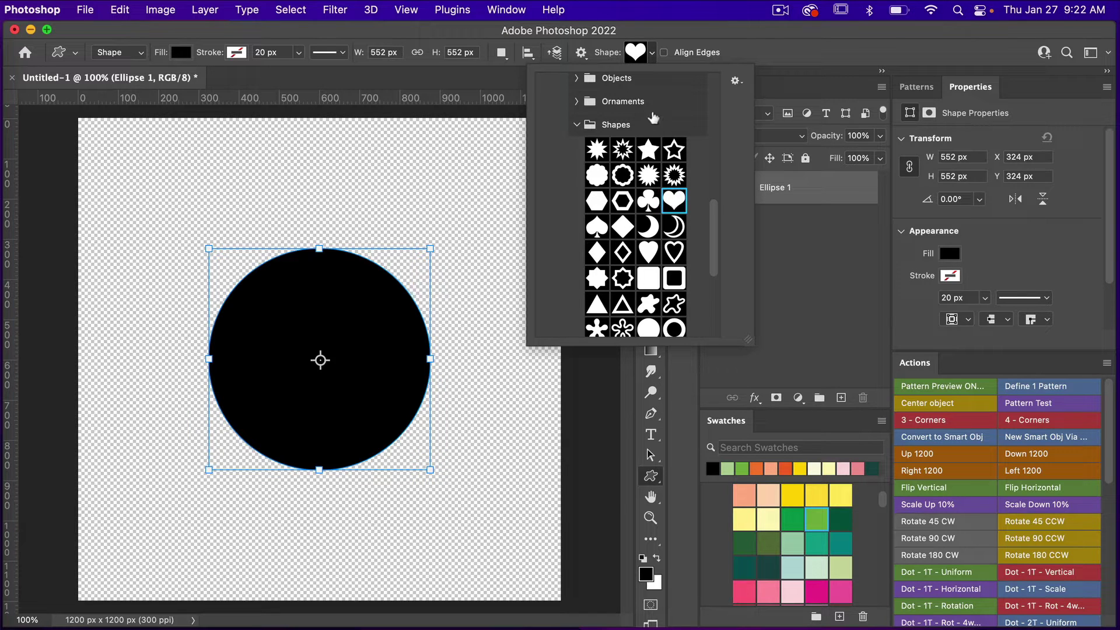
pyautogui.click(658, 39)
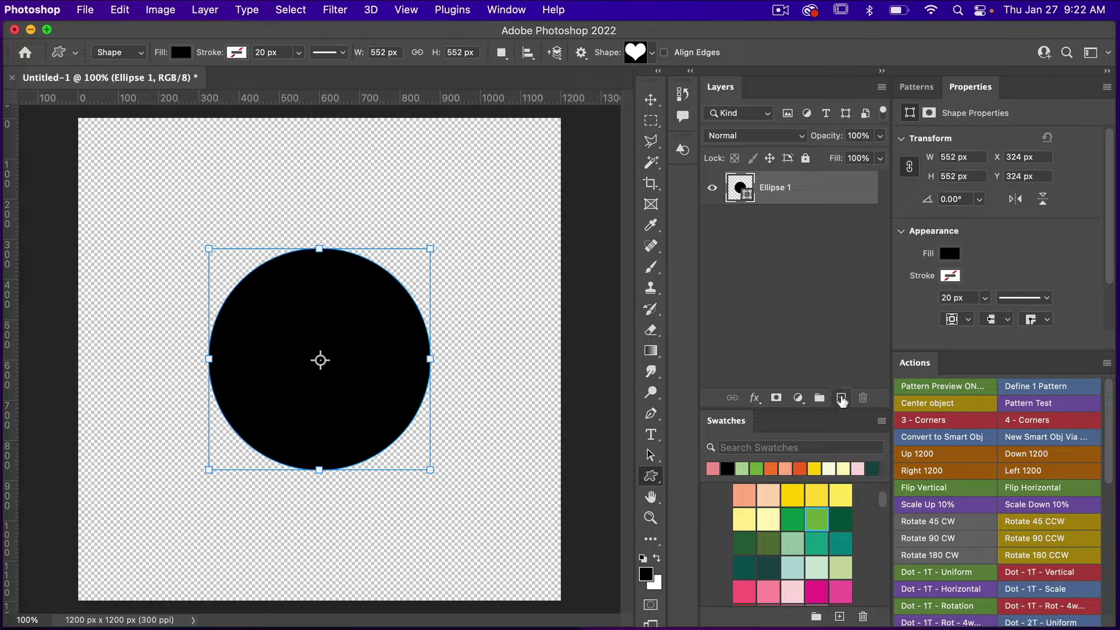
pyautogui.click(841, 398)
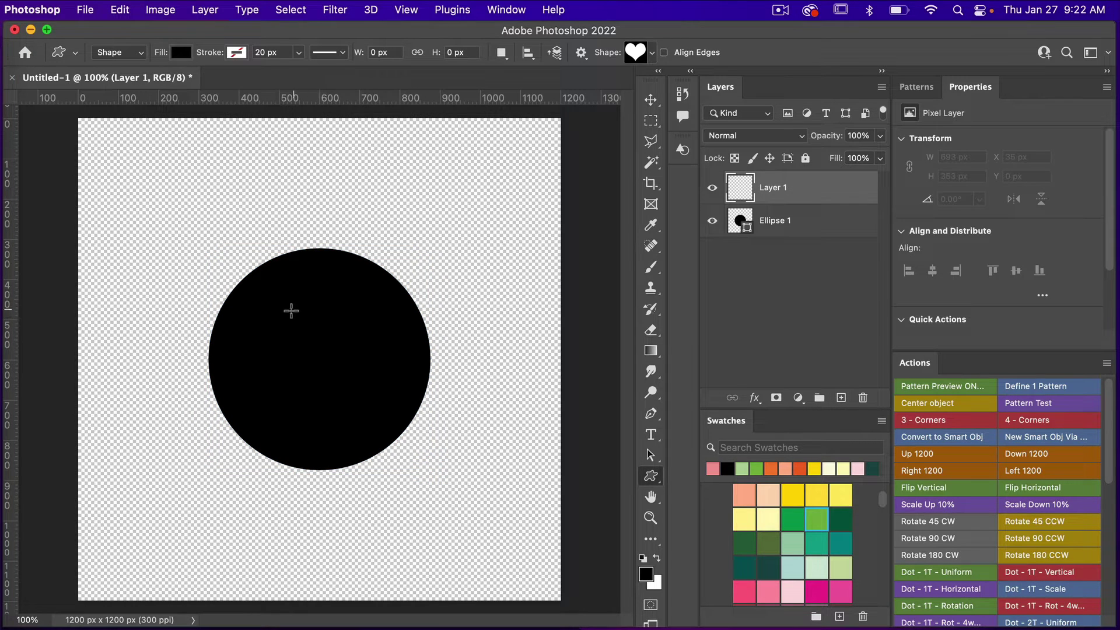
pyautogui.moveTo(275, 310); pyautogui.dragTo(381, 418)
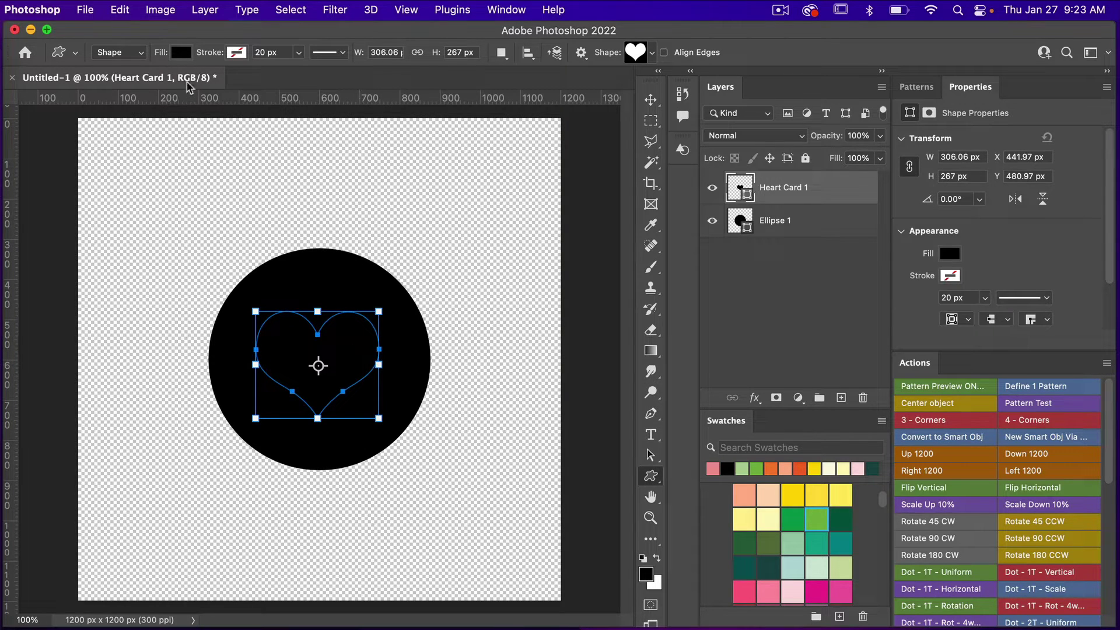
# Change the circle's fill to the recently used pink.
pyautogui.click(788, 228)
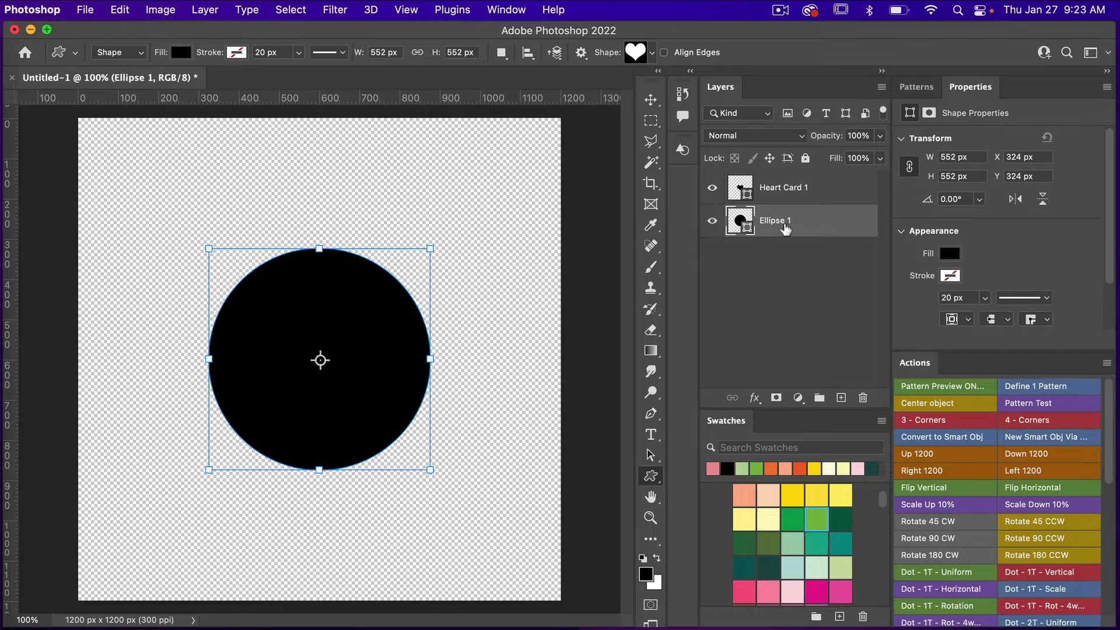
pyautogui.click(182, 54)
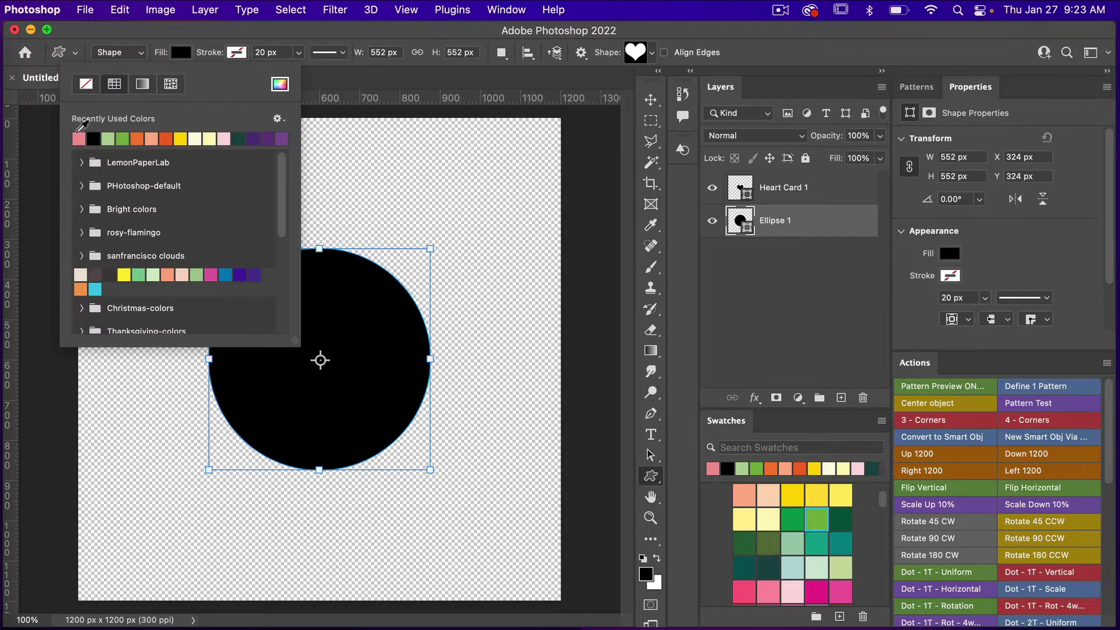
pyautogui.click(80, 138)
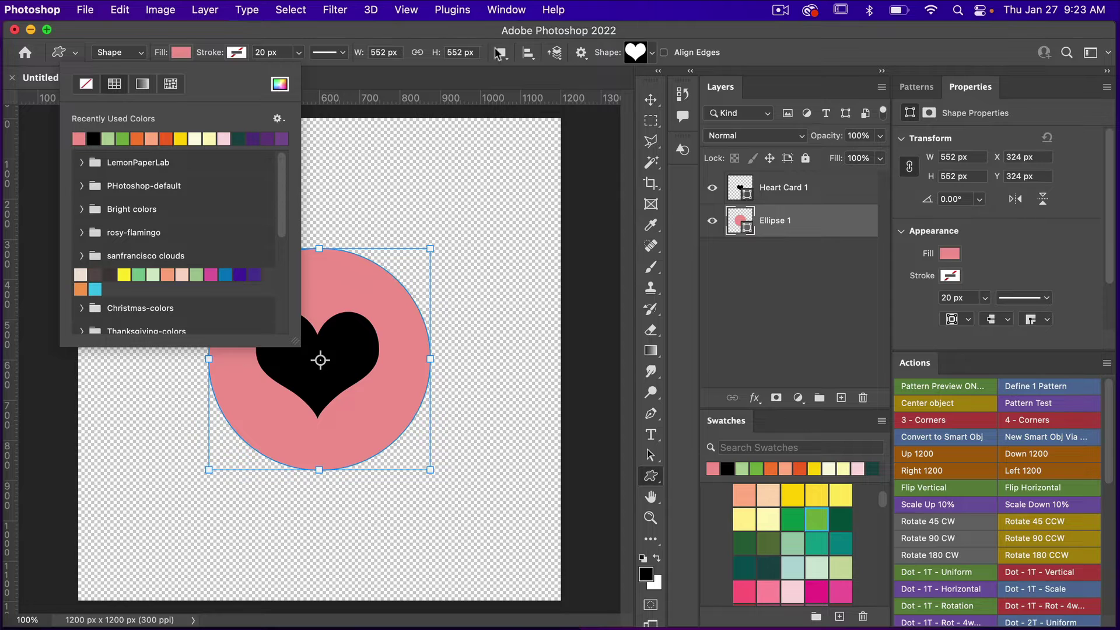
pyautogui.click(478, 41)
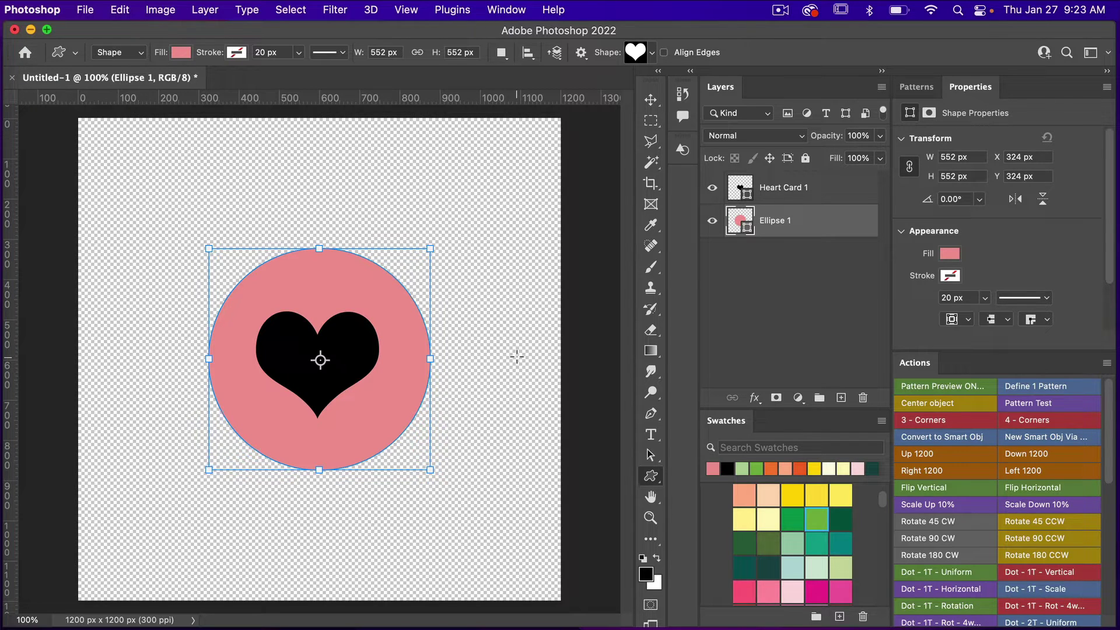
# Duplicate the heart and circle layers together and hide both copies.
pyautogui.keyDown('shift'); pyautogui.click(799, 188); pyautogui.keyUp('shift')
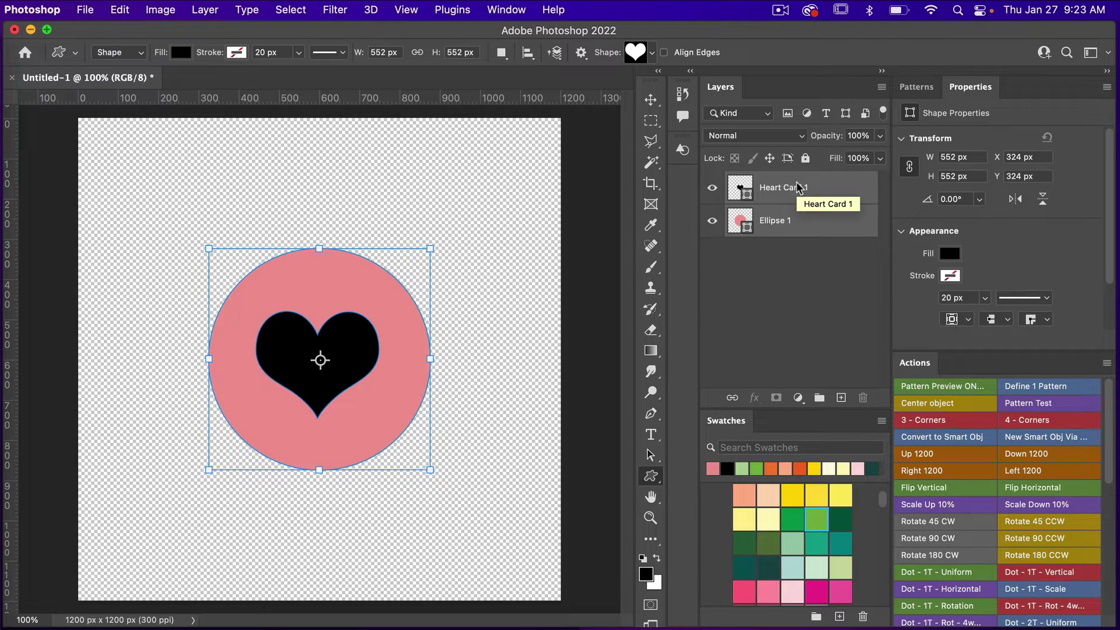
pyautogui.press('super+j')
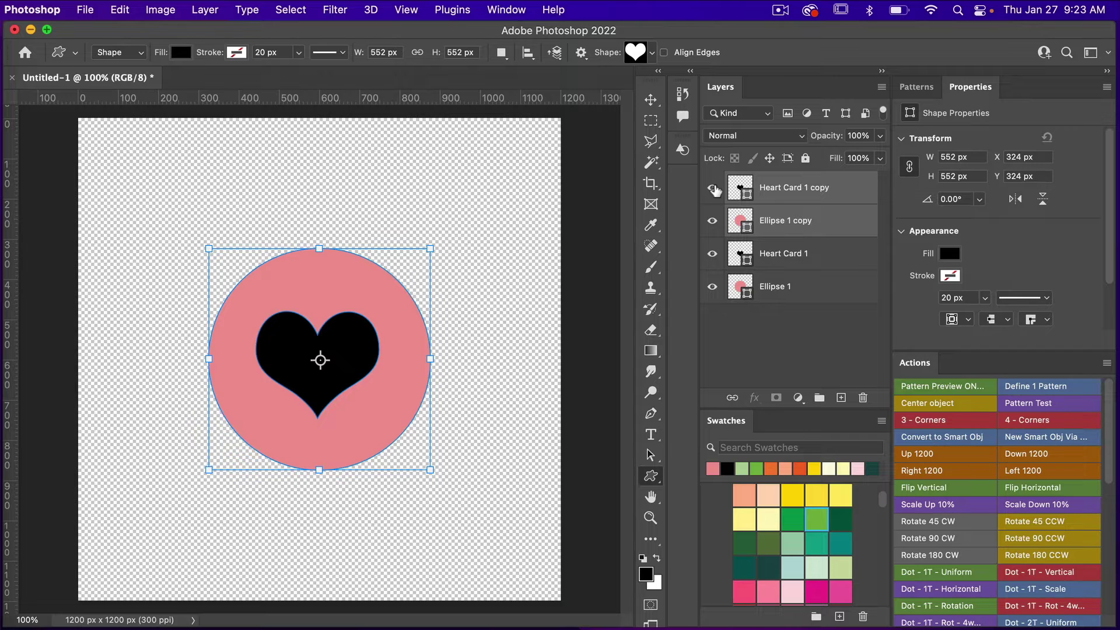
pyautogui.click(713, 187)
pyautogui.click(712, 221)
# Rasterize the original Ellipse 1 layer.
pyautogui.click(793, 253)
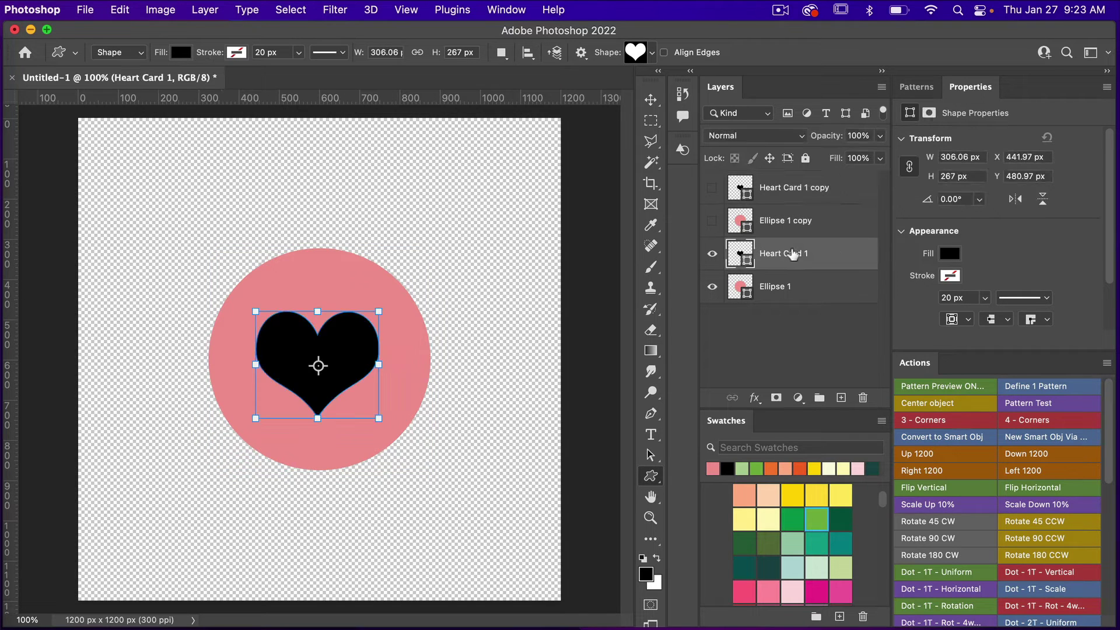
pyautogui.click(816, 286)
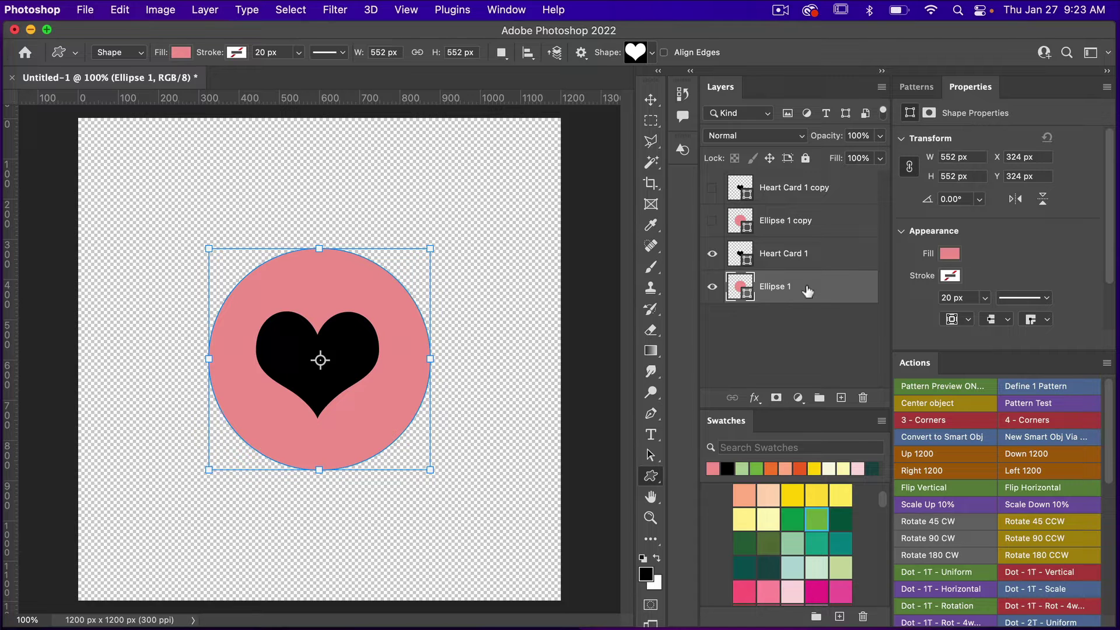
pyautogui.rightClick(808, 290)
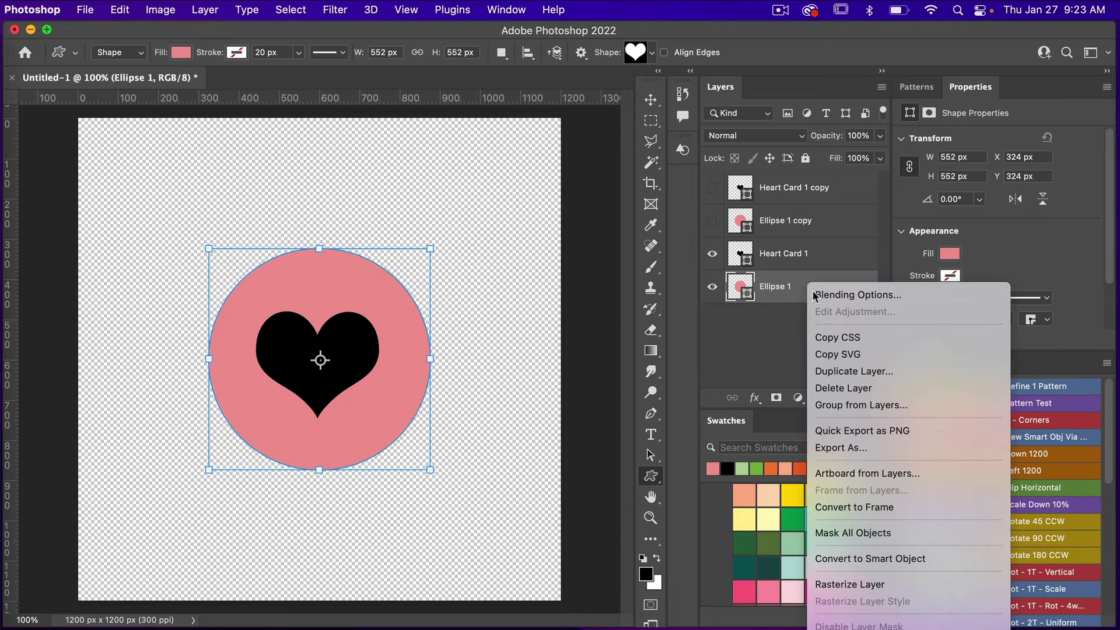
pyautogui.click(868, 585)
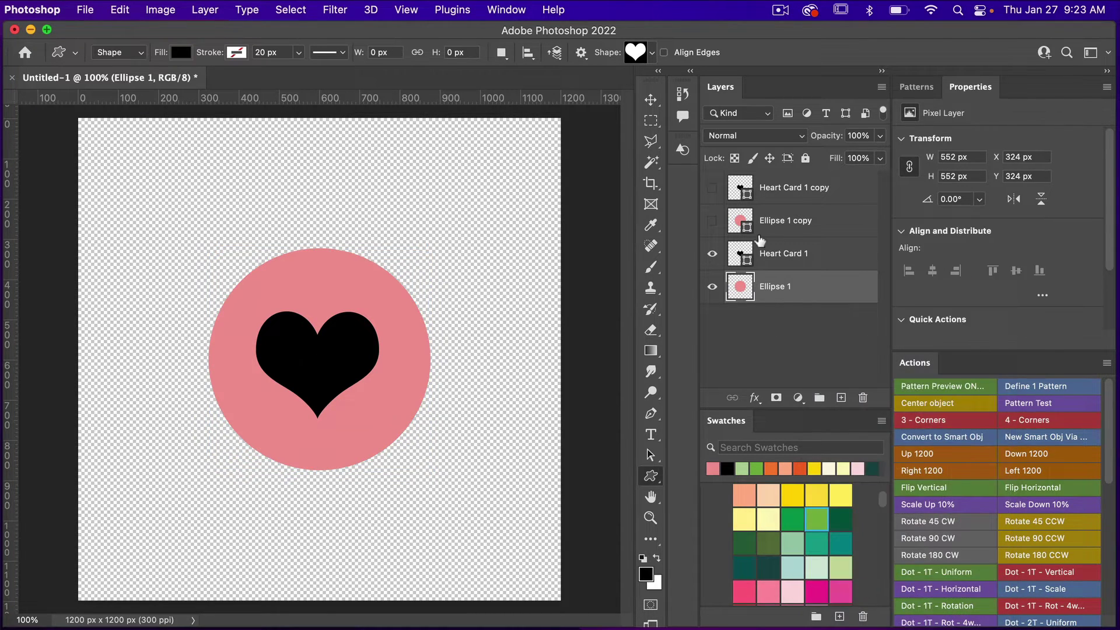
# Load the Heart Card 1 outline as a selection and cut that area out of Ellipse 1 onto a new layer.
pyautogui.click(791, 261)
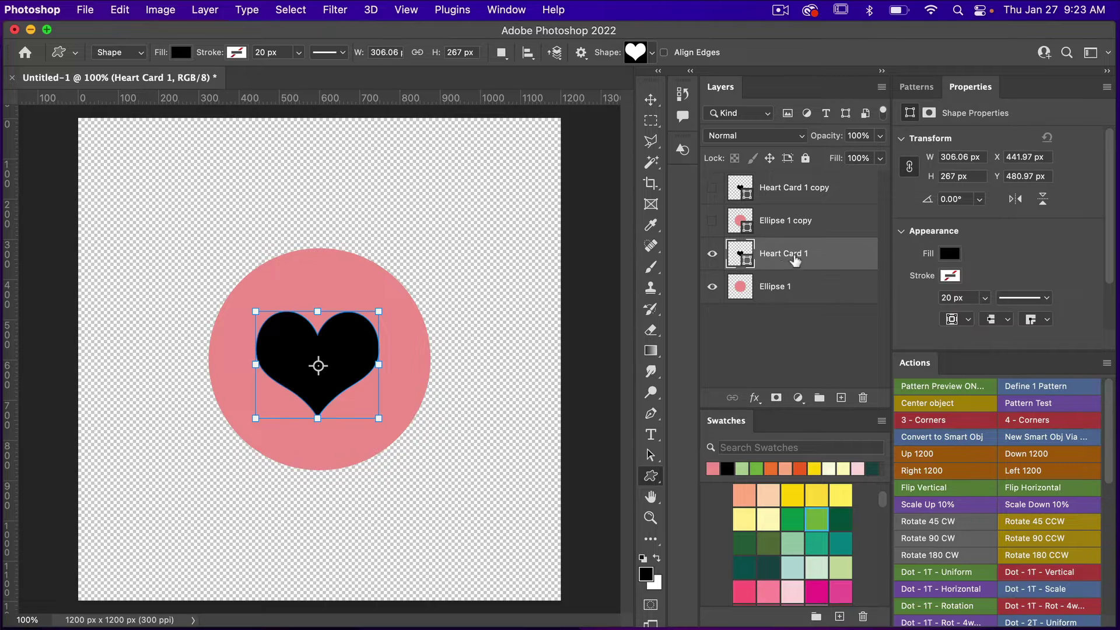
pyautogui.keyDown('super'); pyautogui.click(740, 256); pyautogui.keyUp('super')
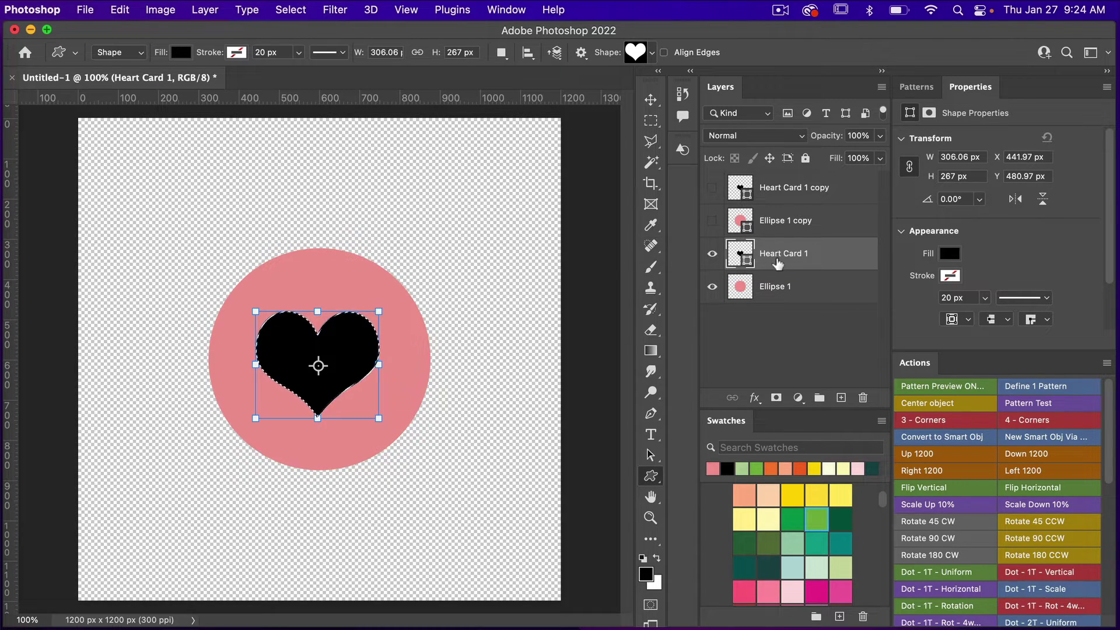
pyautogui.click(802, 292)
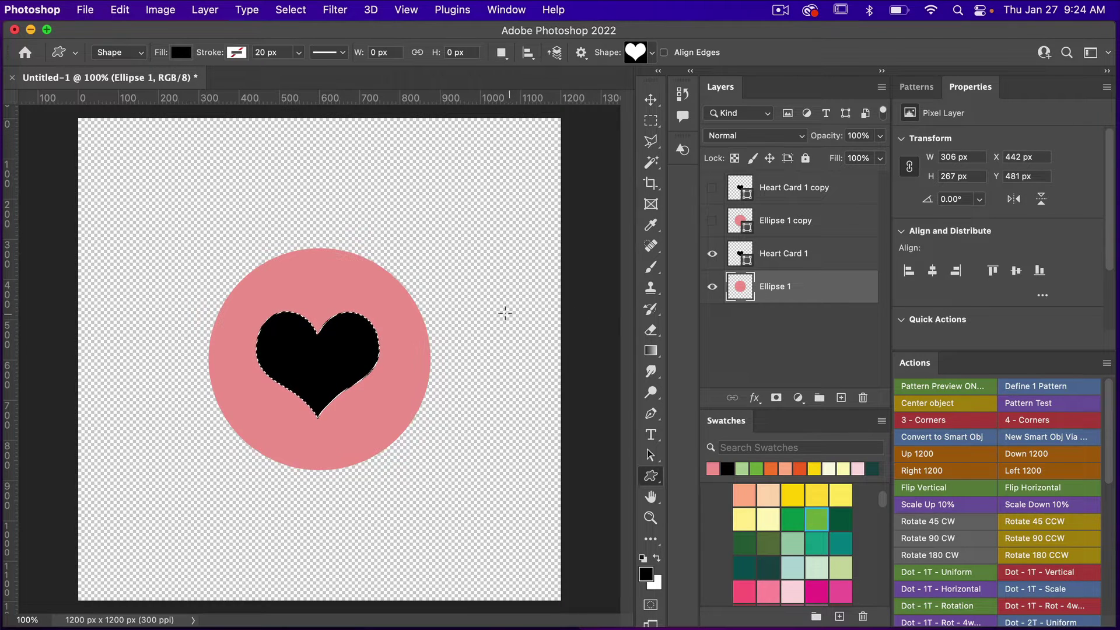
pyautogui.press('m')
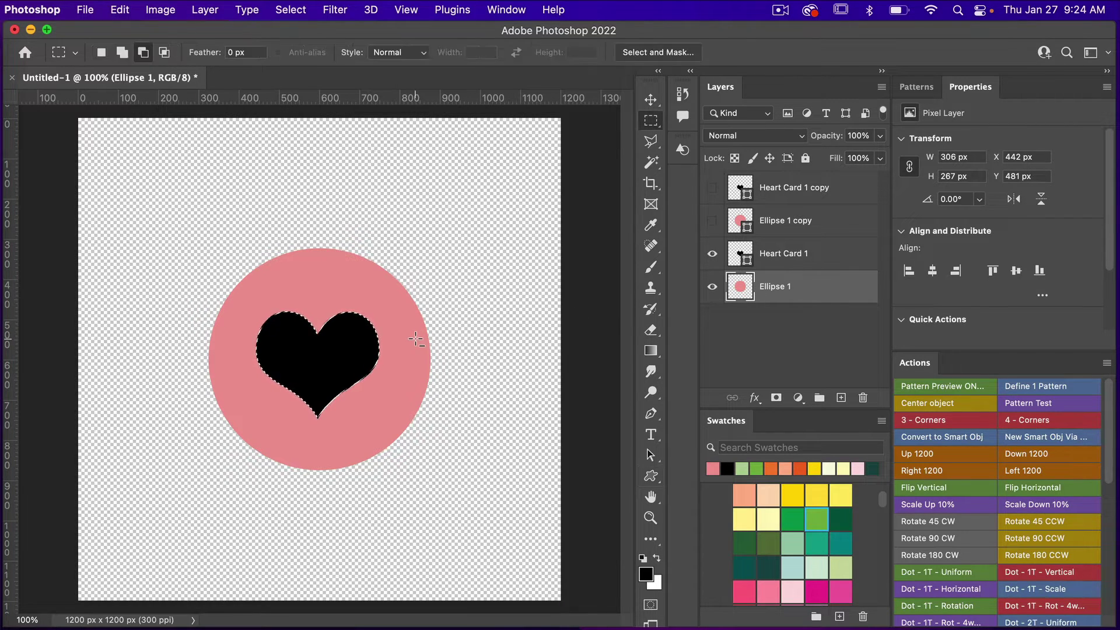
pyautogui.rightClick(411, 338)
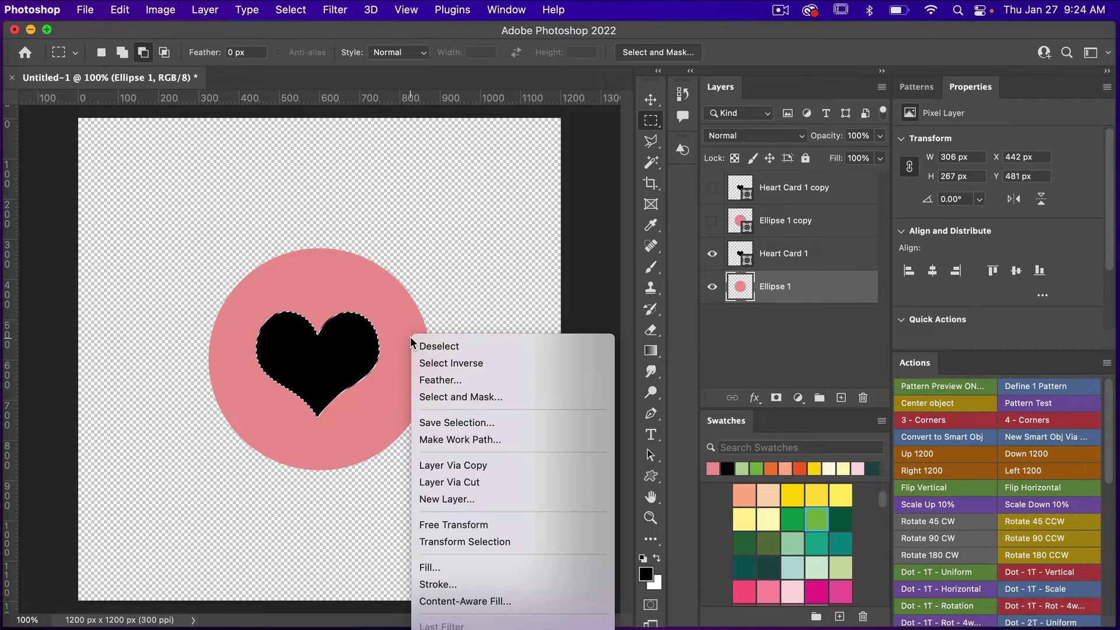
pyautogui.click(460, 482)
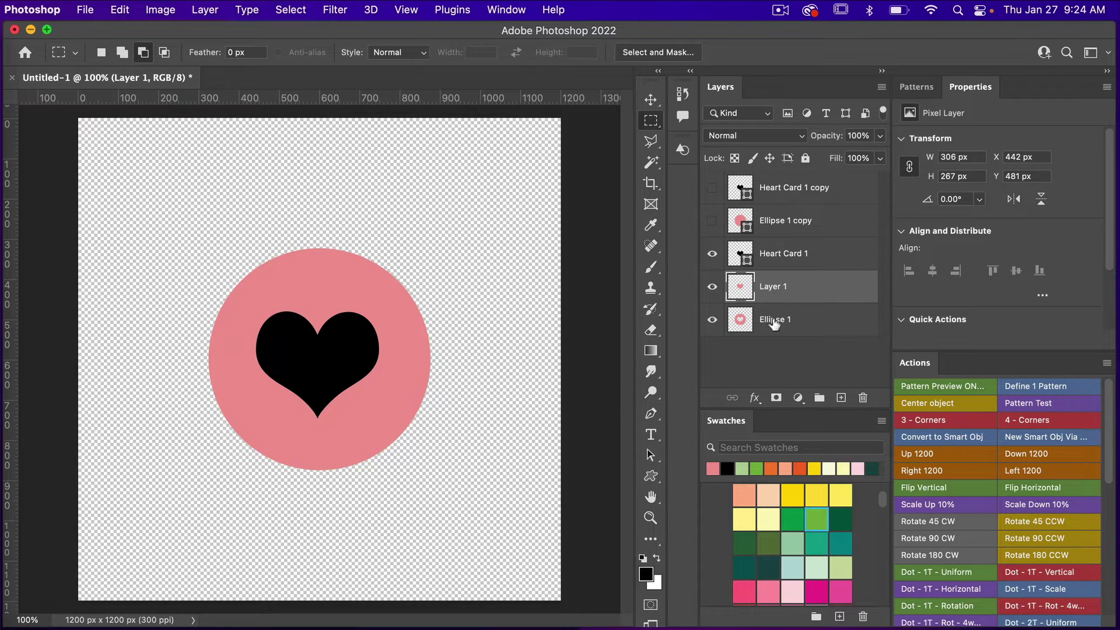
# Hide the Heart Card 1, Layer 1 and Ellipse 1 layers and show the heart and ellipse copies.
pyautogui.click(712, 287)
pyautogui.click(712, 254)
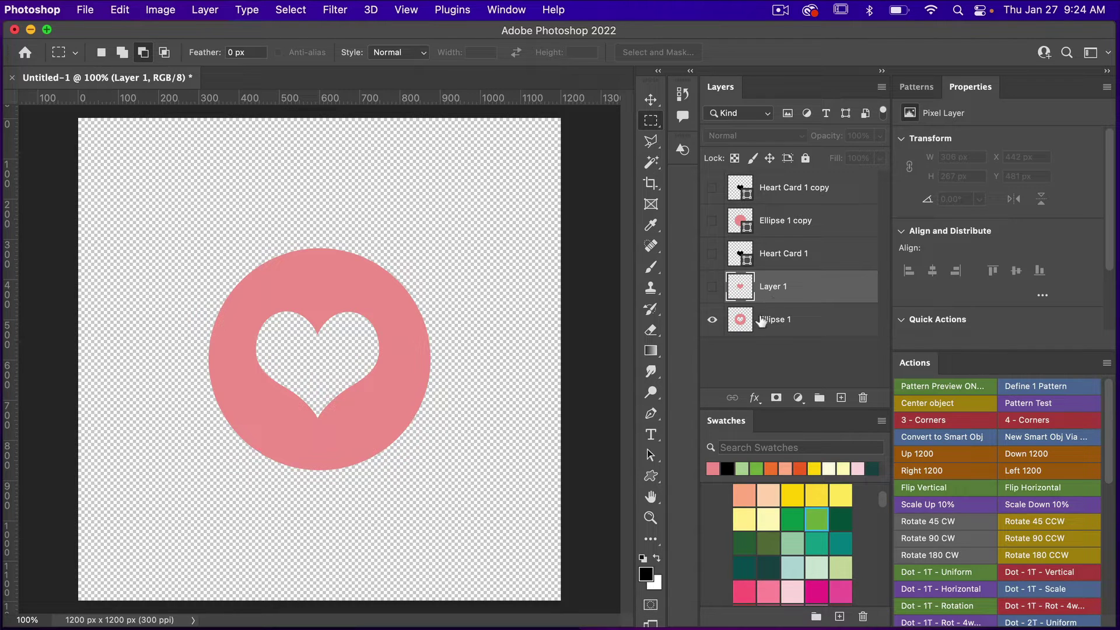
pyautogui.click(712, 321)
pyautogui.click(712, 187)
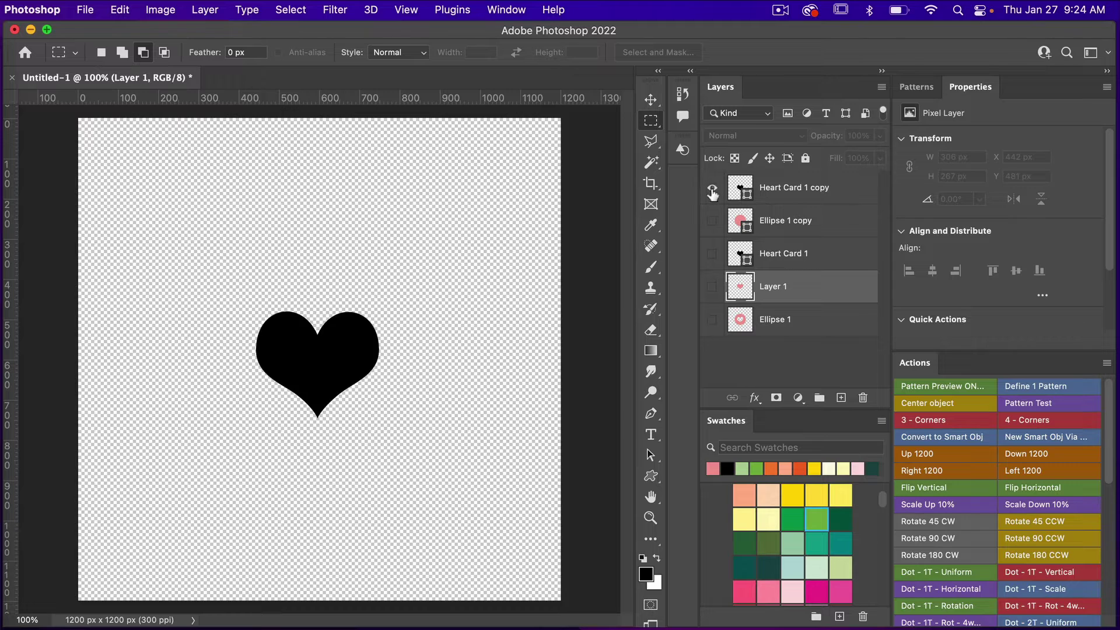
pyautogui.click(713, 220)
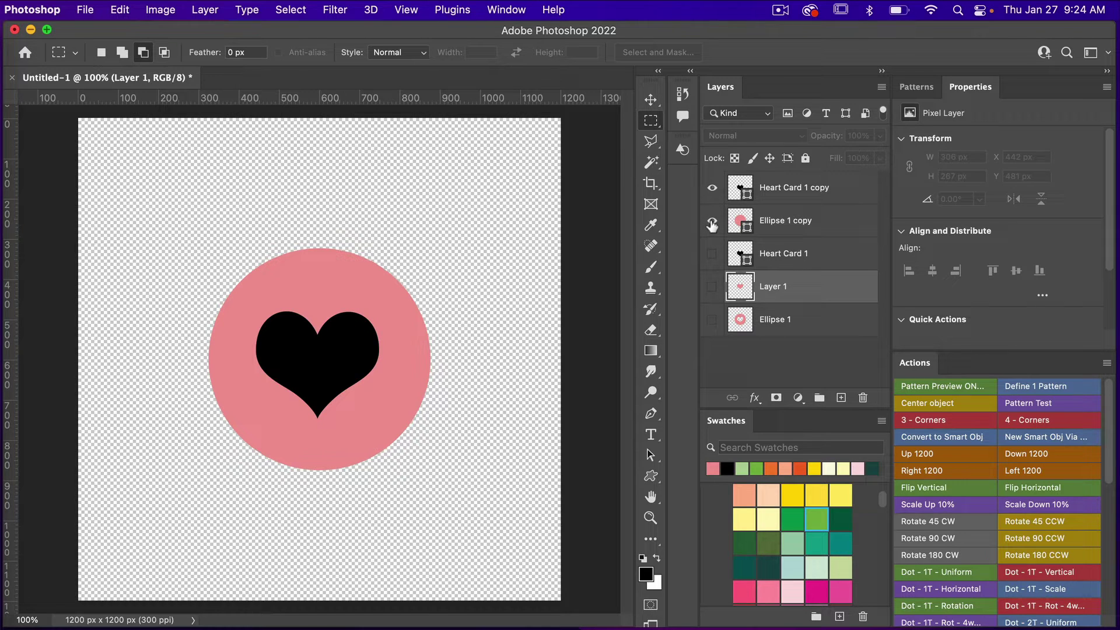
# Combine the Heart Card 1 copy and Ellipse 1 copy layers with Subtract Front Shape.
pyautogui.click(801, 195)
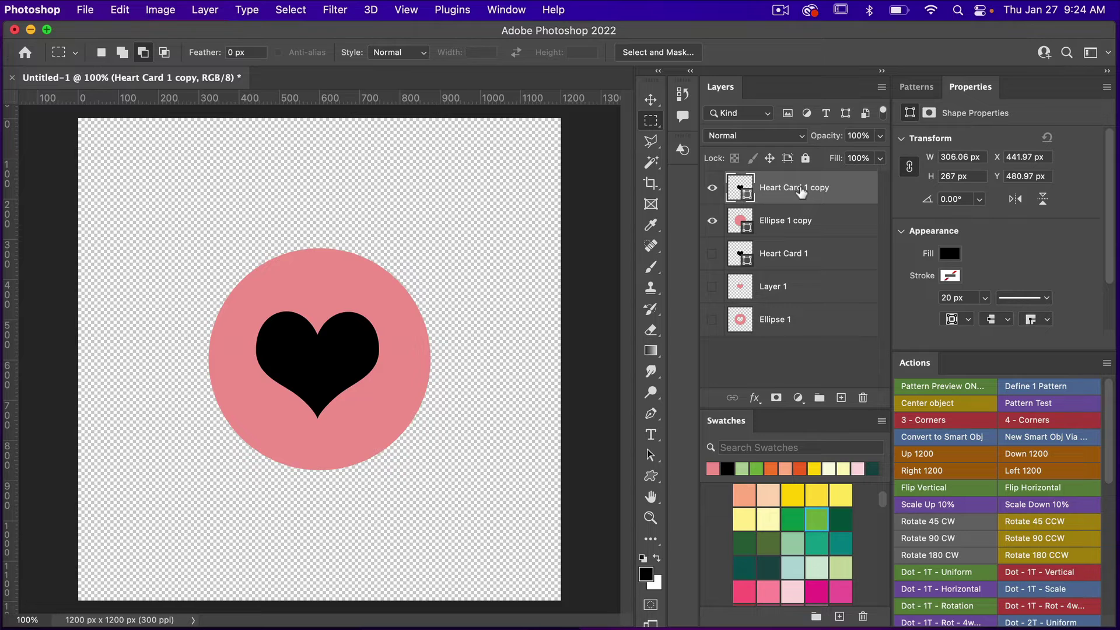
pyautogui.keyDown('shift'); pyautogui.click(810, 222); pyautogui.keyUp('shift')
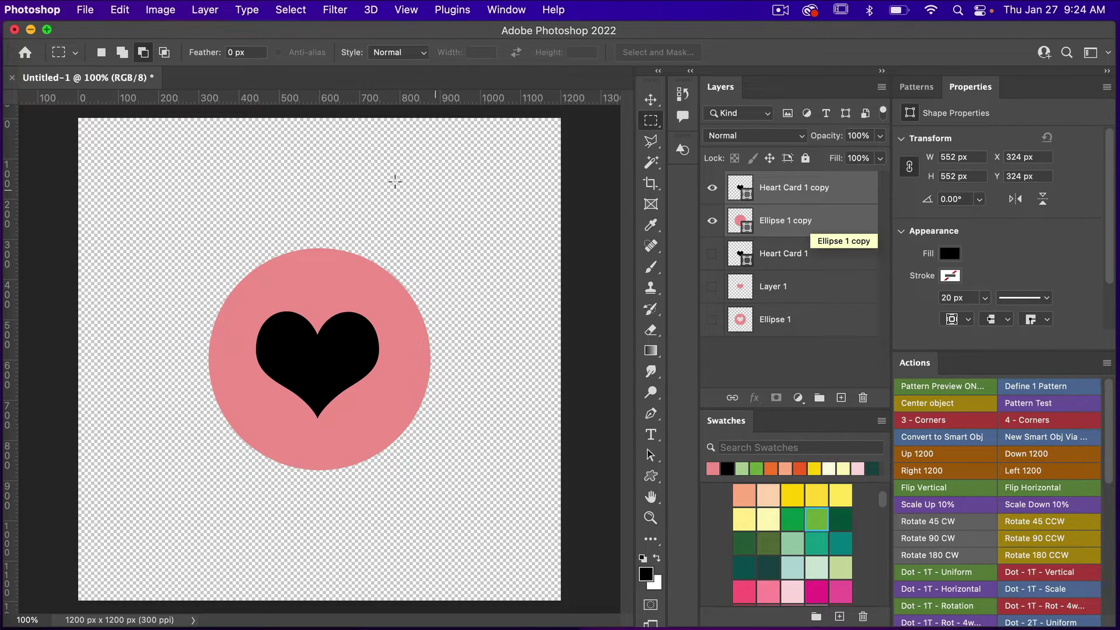
pyautogui.click(210, 13)
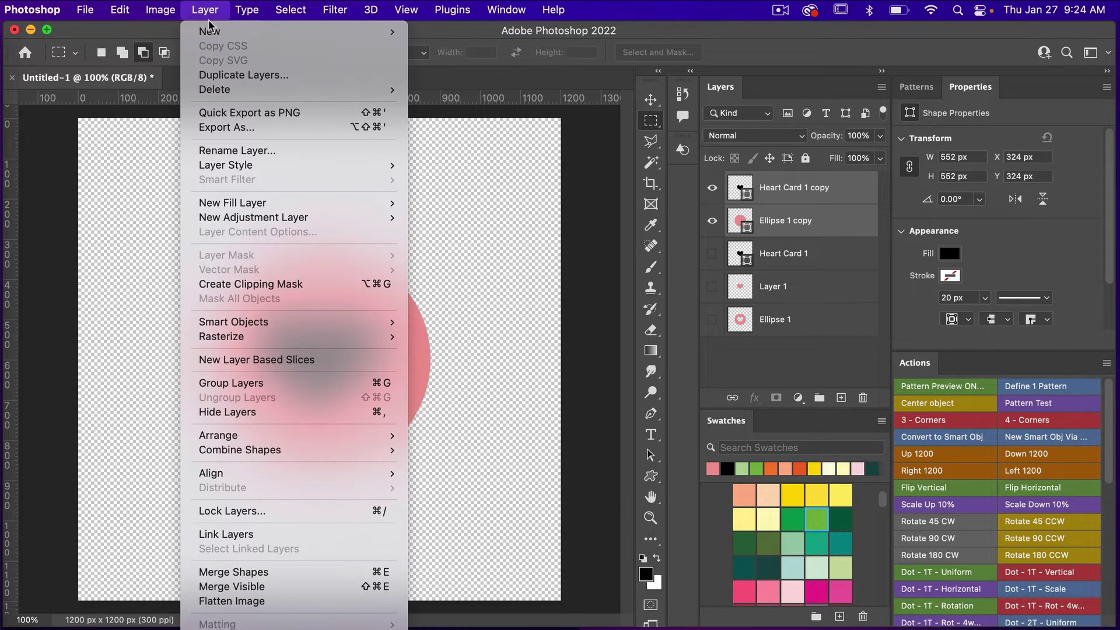
pyautogui.moveTo(285, 448)
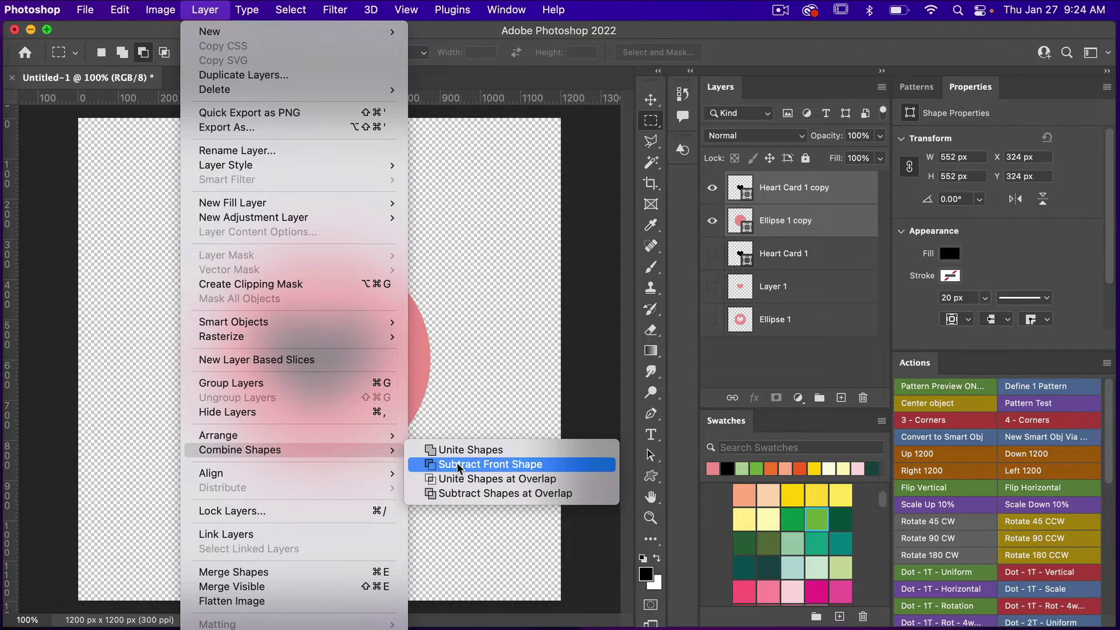
pyautogui.click(477, 463)
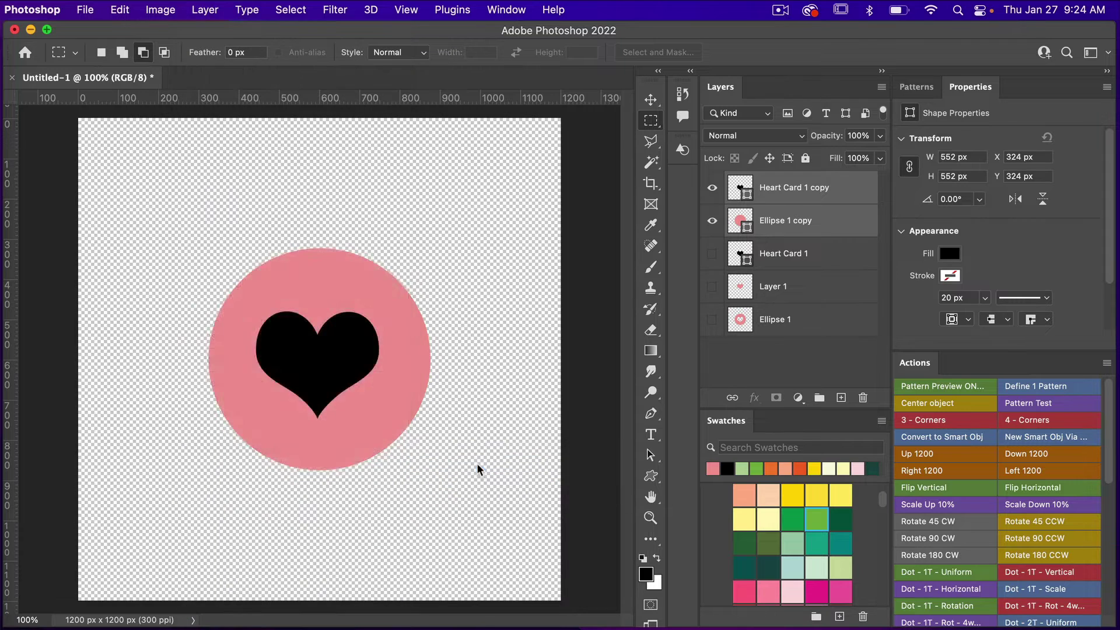
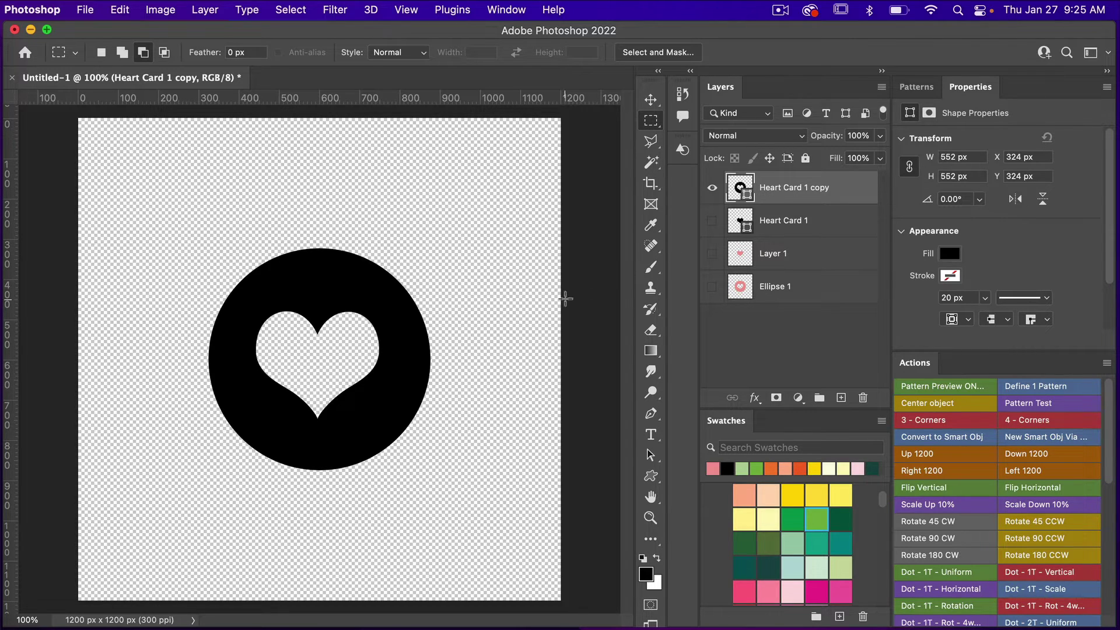
# Convert the combined Heart Card 1 copy layer to a smart object and turn on Pattern Preview.
pyautogui.rightClick(828, 188)
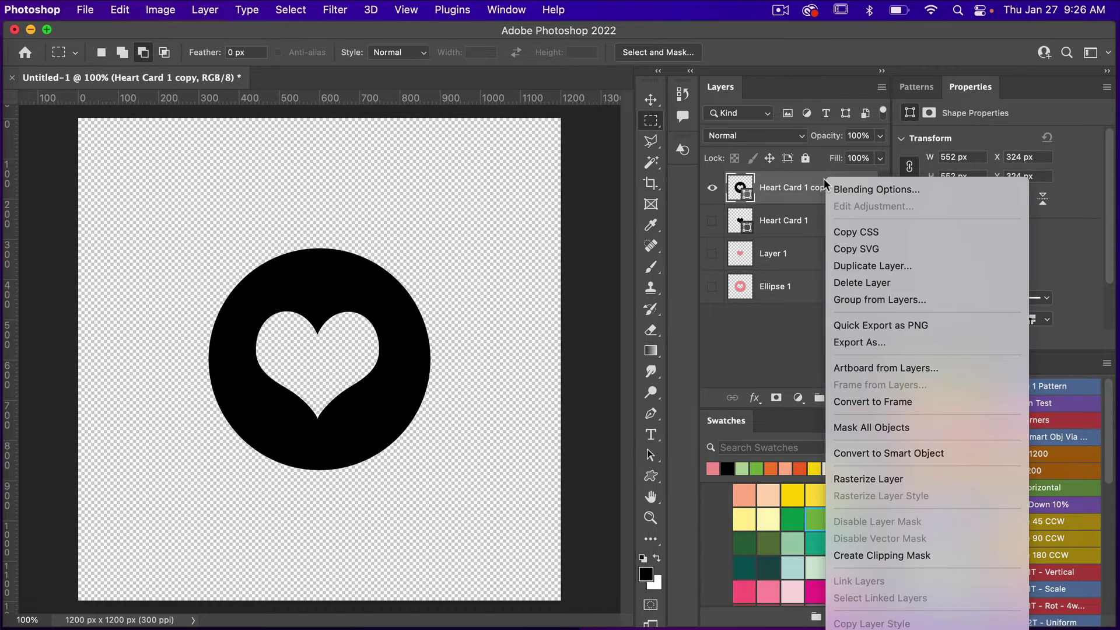
pyautogui.click(898, 454)
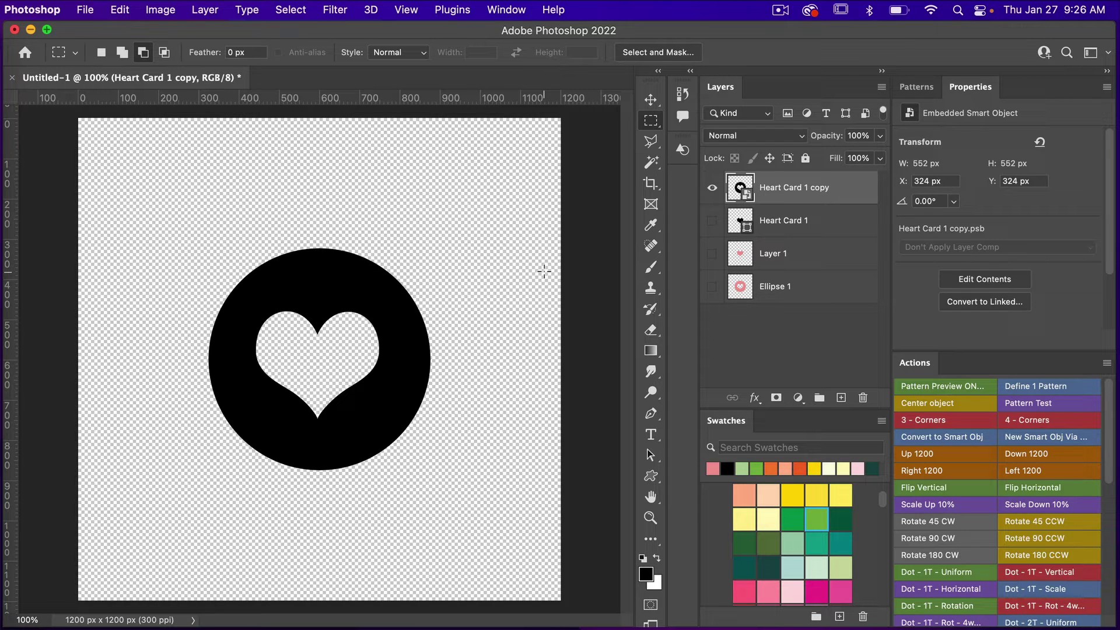
pyautogui.press('super+minus')
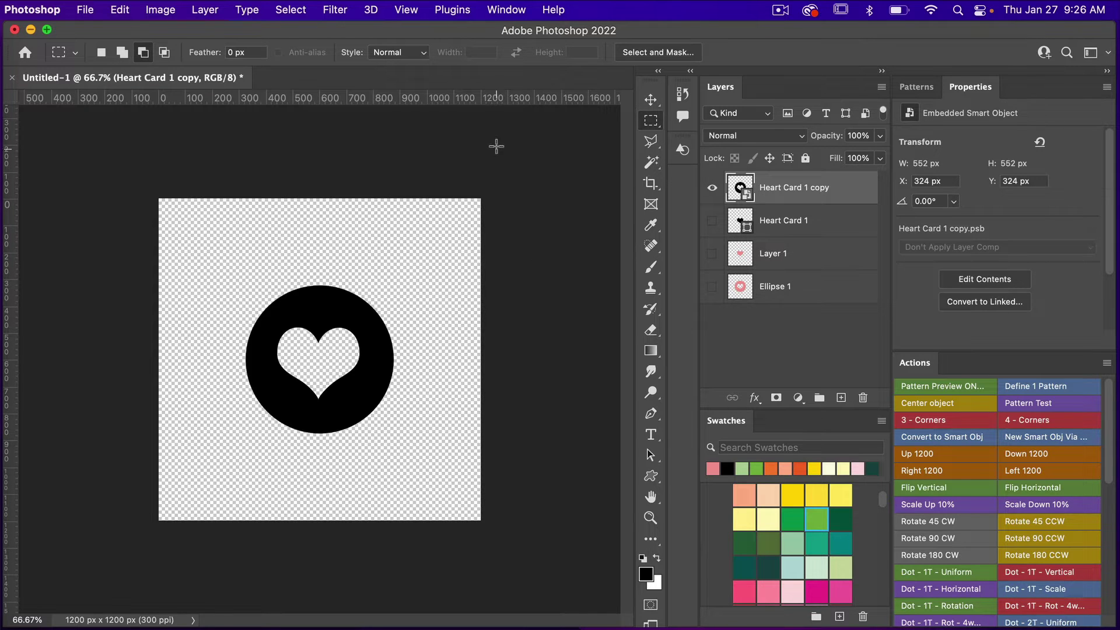
pyautogui.click(404, 10)
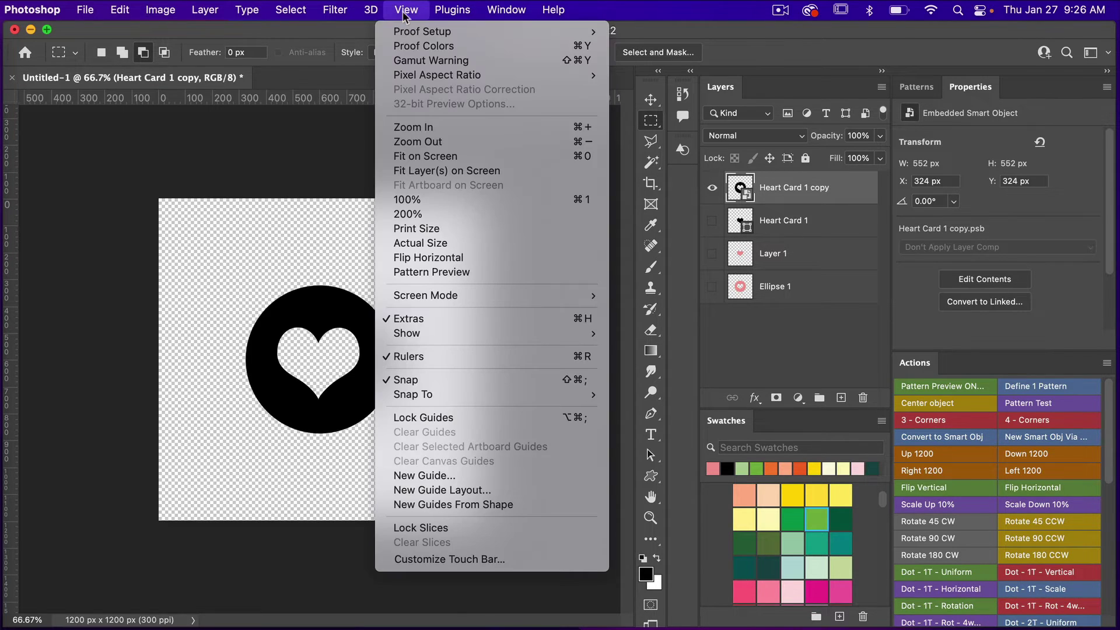
pyautogui.click(450, 269)
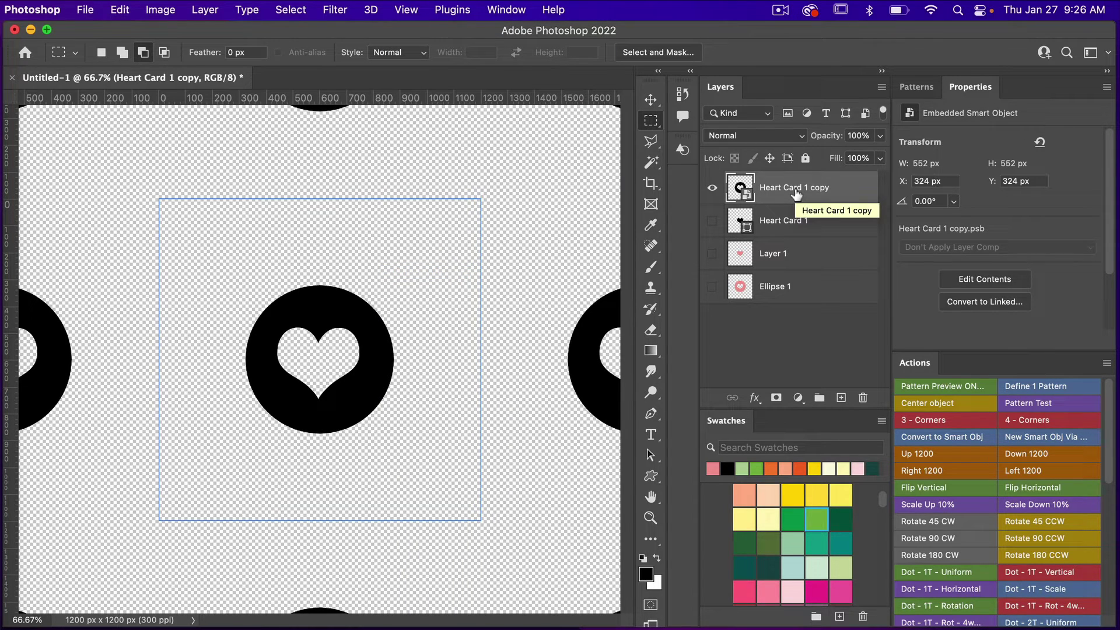
# Duplicate the heart-circle smart object and move the duplicate so it is centred on the tile's upper-right corner.
pyautogui.press('super+j')
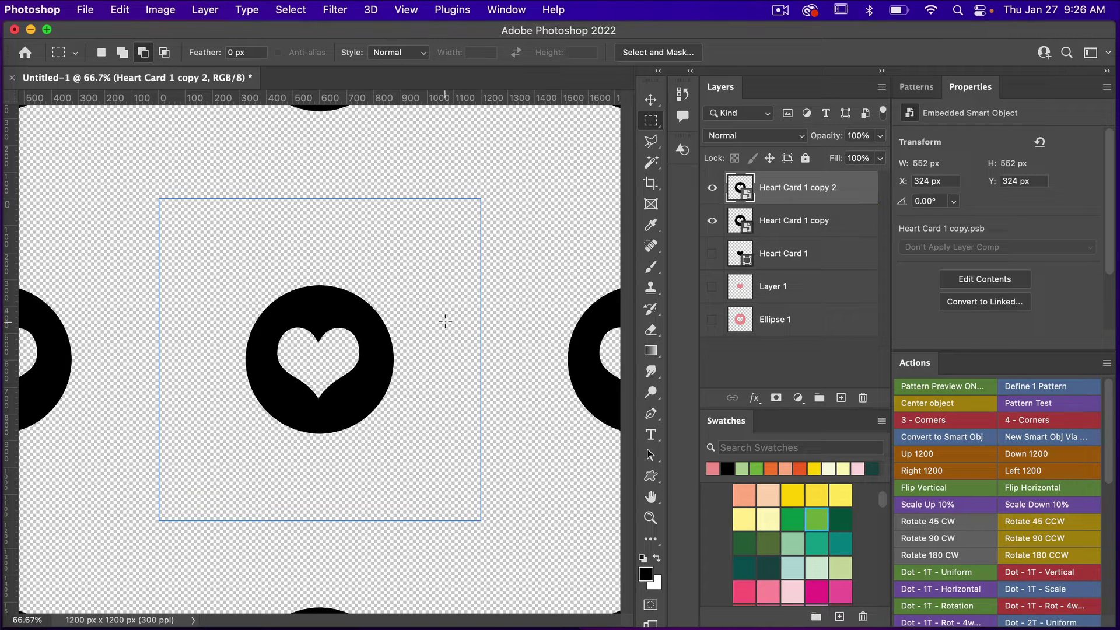
pyautogui.press('v')
pyautogui.moveTo(376, 329); pyautogui.dragTo(540, 173)
pyautogui.press('super')
pyautogui.press('super+minus')
pyautogui.press('super+minus')
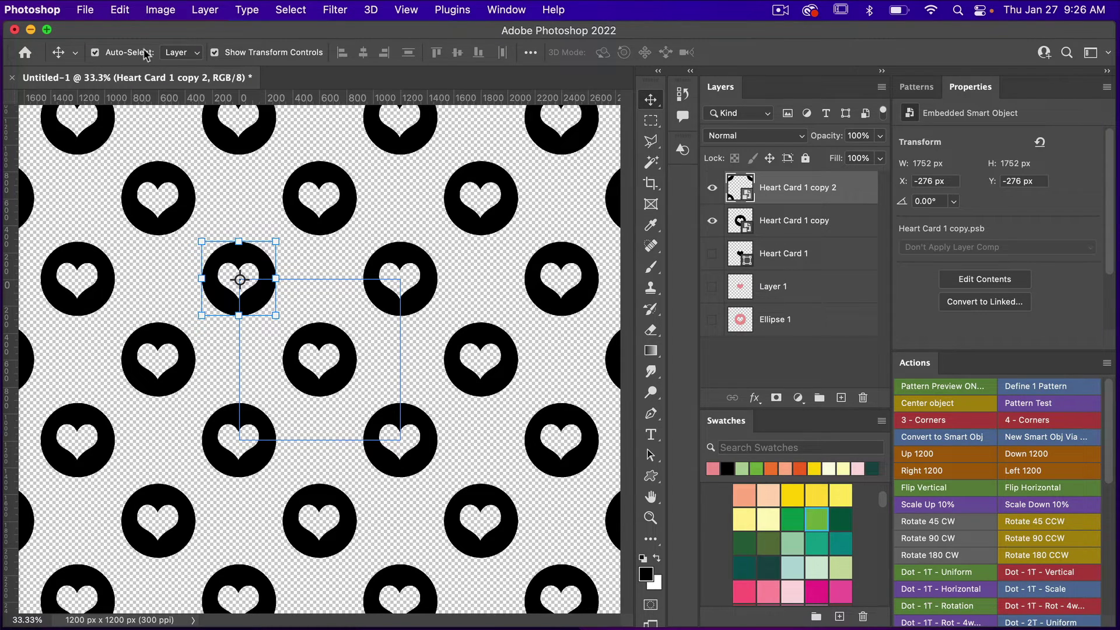
# Define the tile as a new pattern, keeping the suggested name.
pyautogui.click(121, 10)
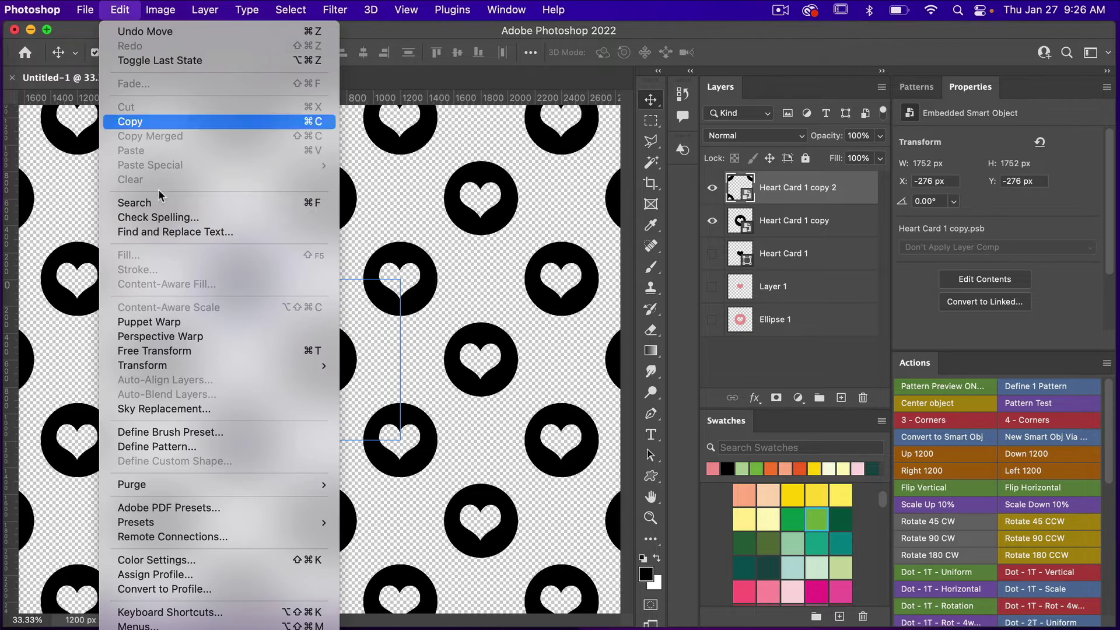
pyautogui.click(168, 448)
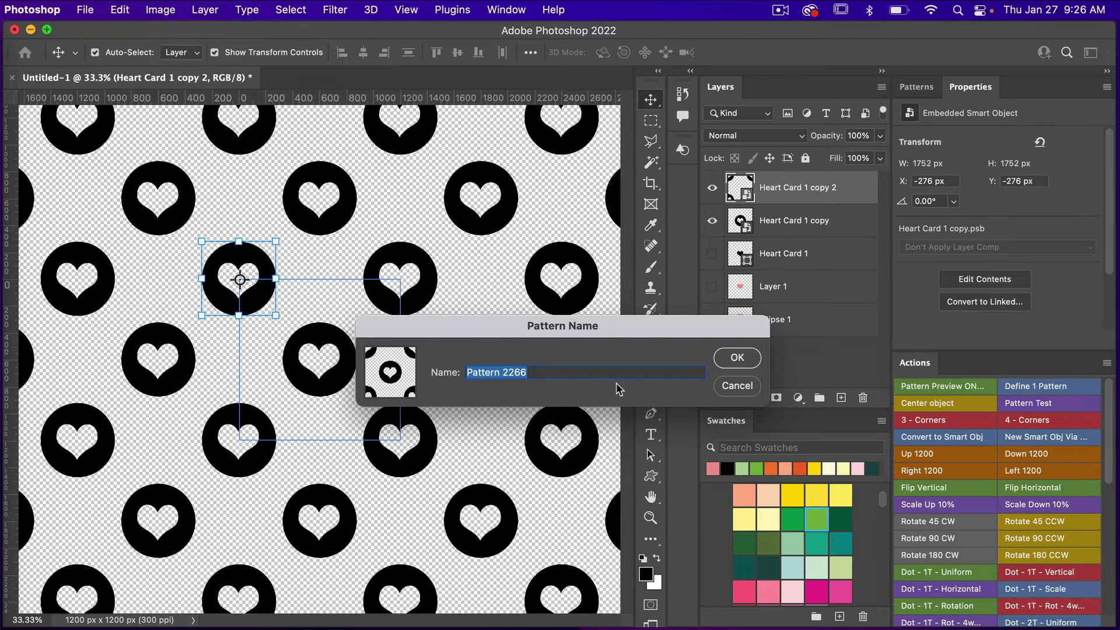
pyautogui.click(738, 358)
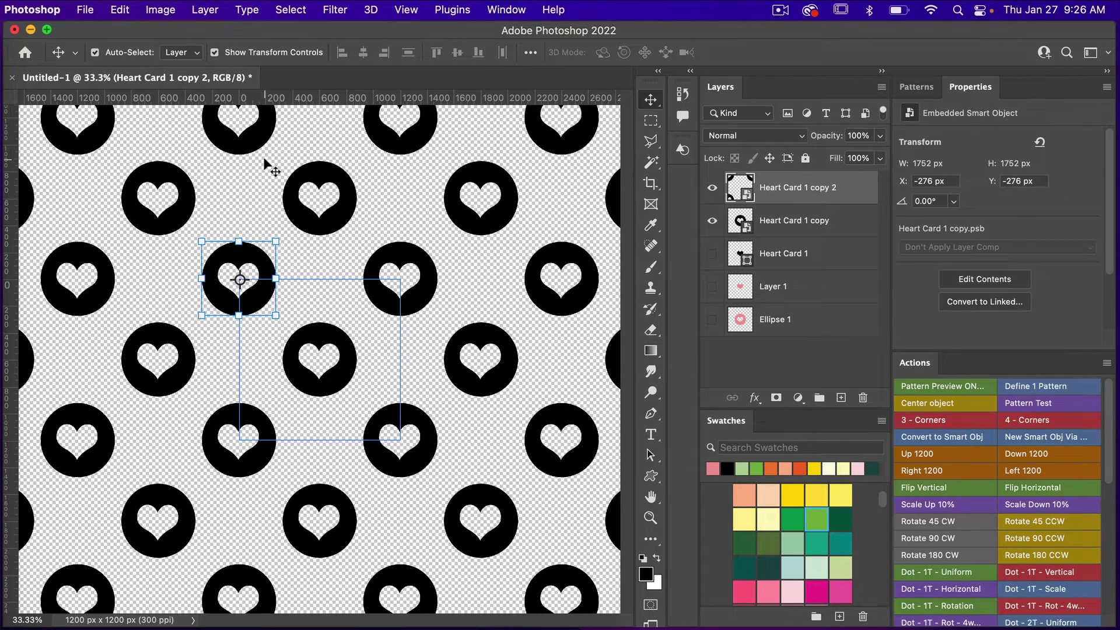
# Create a new document from the recent 3600 x 3600 px, 300 ppi preset.
pyautogui.click(85, 10)
pyautogui.click(97, 32)
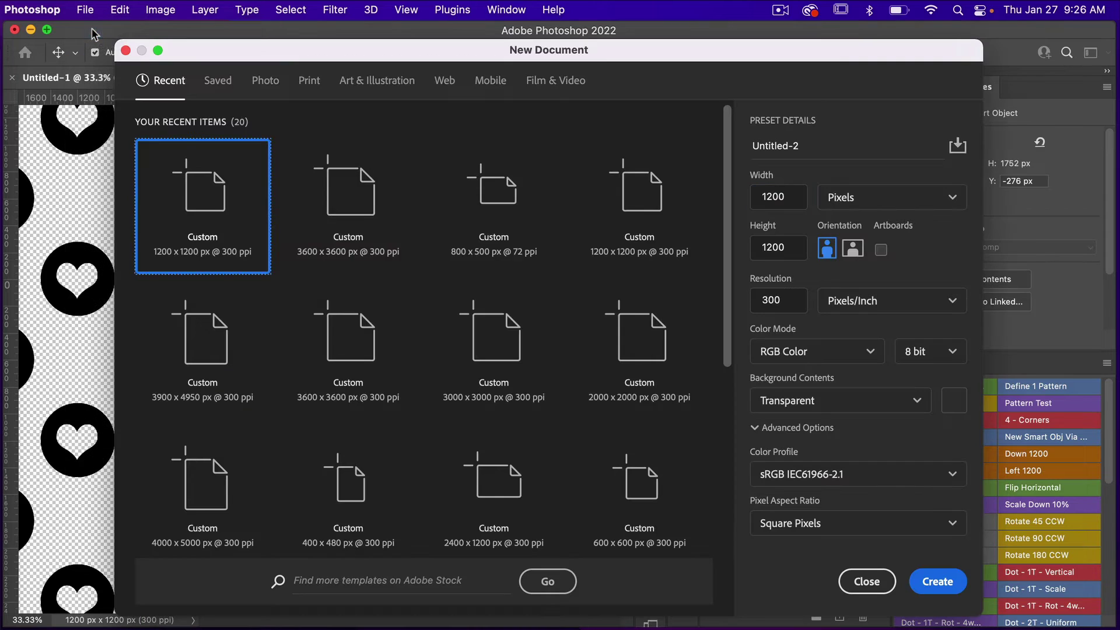
pyautogui.click(348, 186)
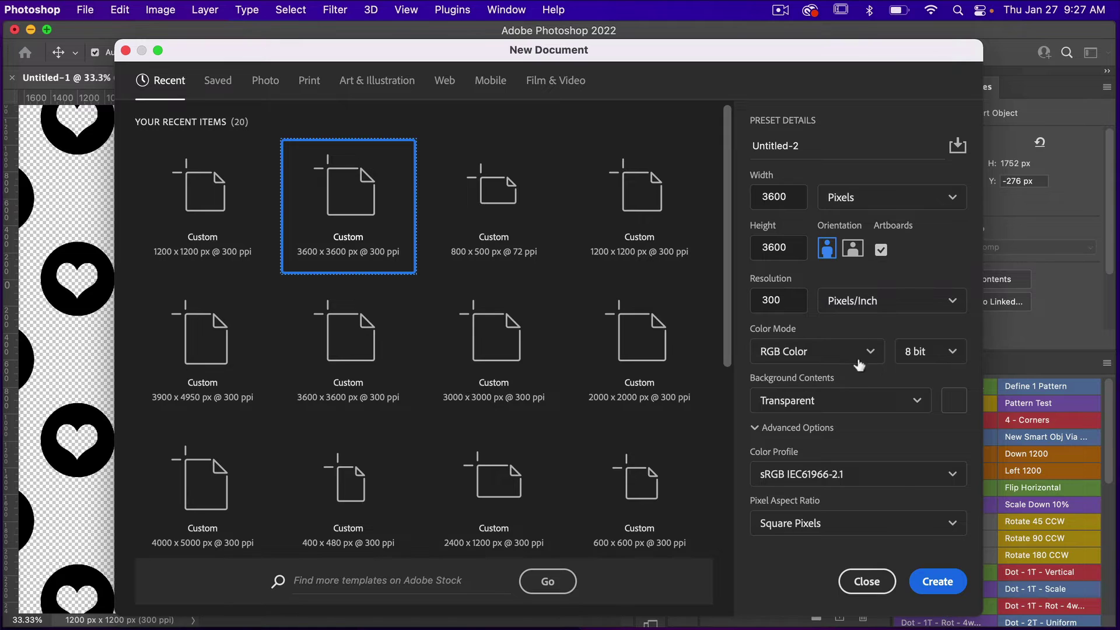
pyautogui.click(939, 585)
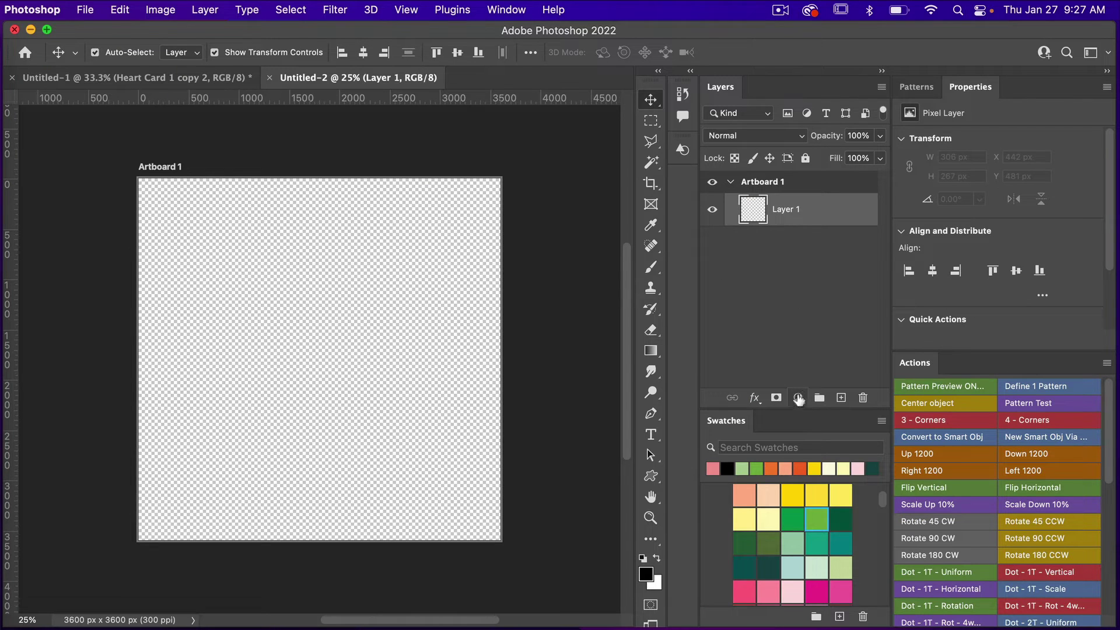
# Add a solid color fill layer in purple 7c5295, sampled from the swatches.
pyautogui.click(798, 398)
pyautogui.click(821, 413)
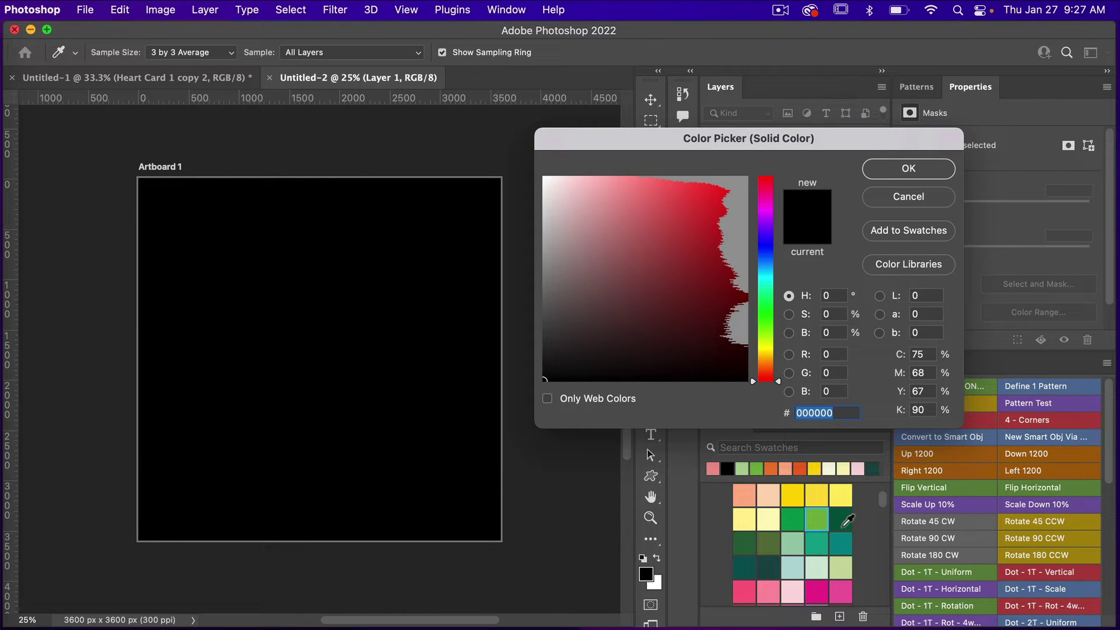
pyautogui.scroll(-5, 824, 541)
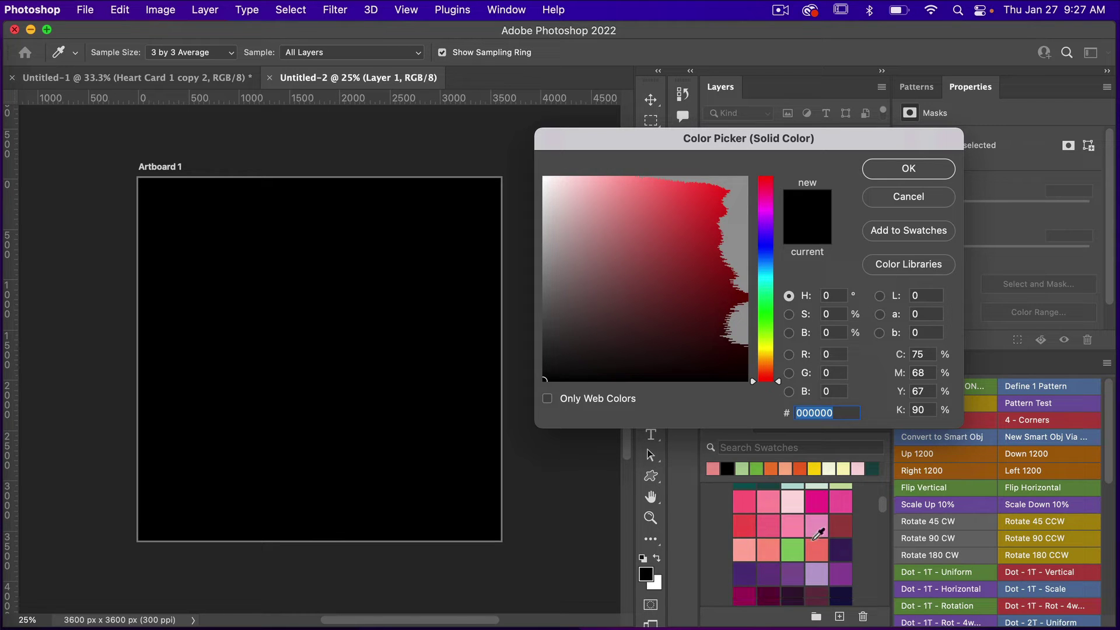
pyautogui.click(793, 571)
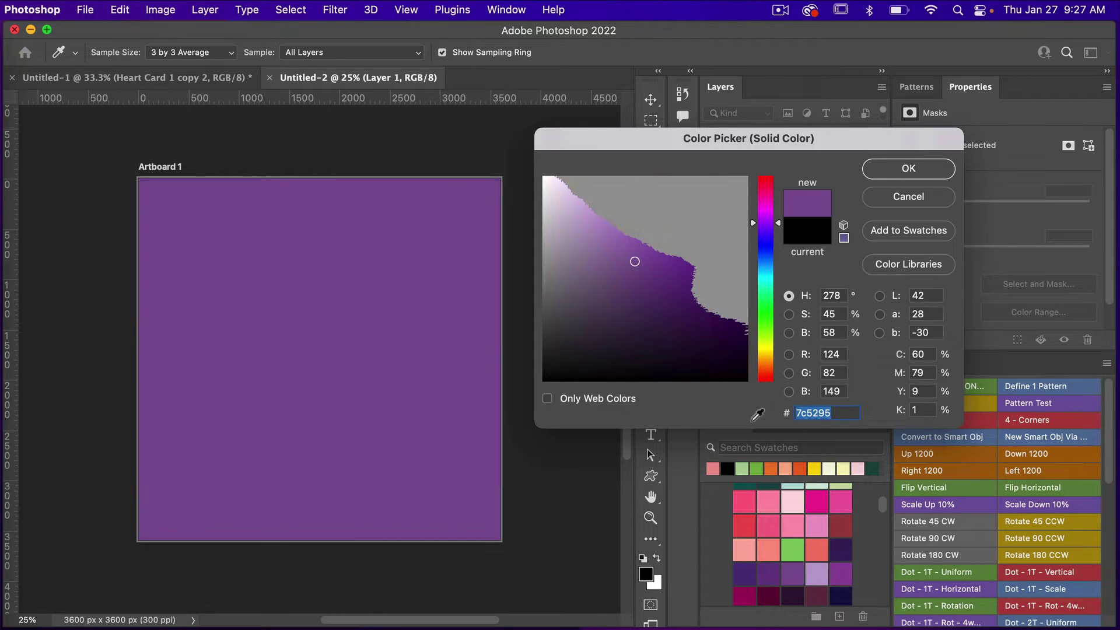
pyautogui.click(900, 173)
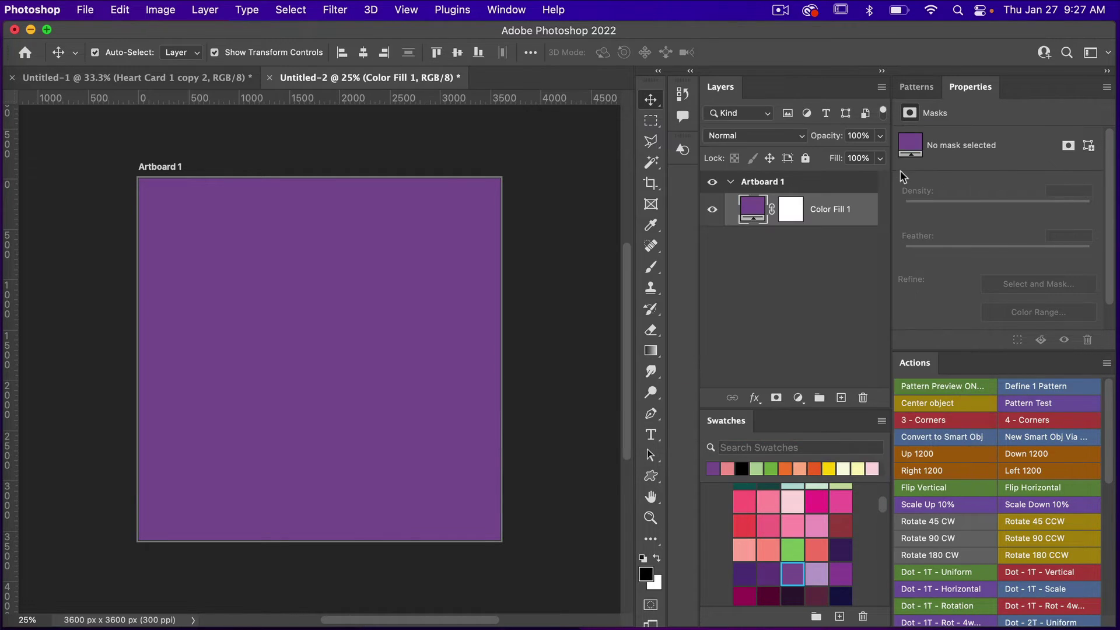
# Add a pattern fill layer above the purple fill, keeping the preselected black pattern at 100% scale and 0° angle.
pyautogui.click(797, 398)
pyautogui.click(825, 451)
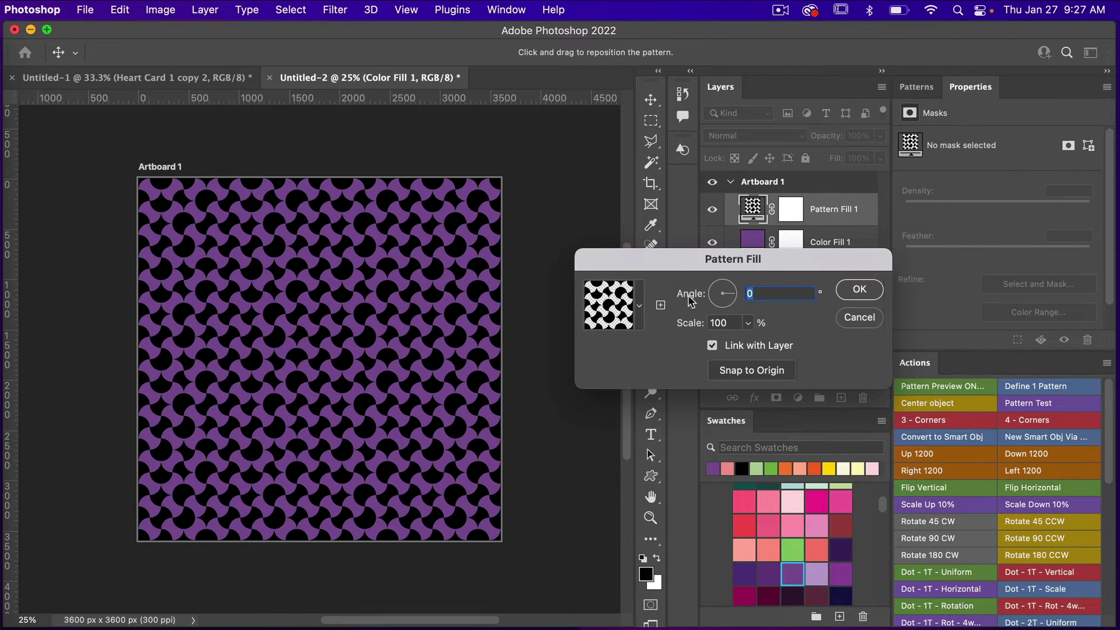
pyautogui.click(639, 304)
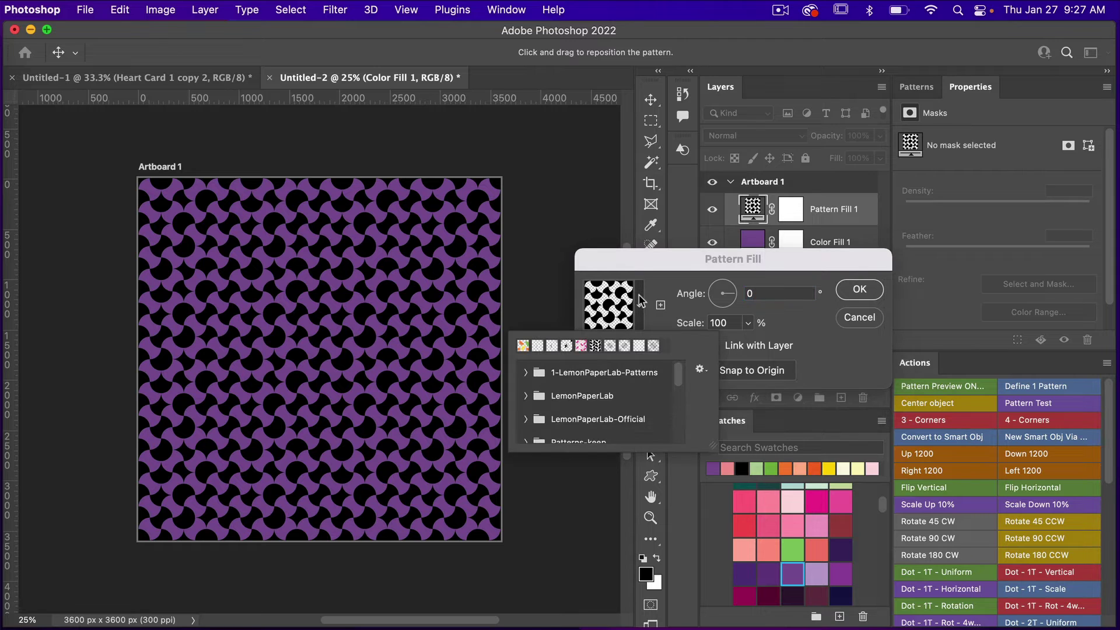
pyautogui.click(671, 288)
pyautogui.click(861, 291)
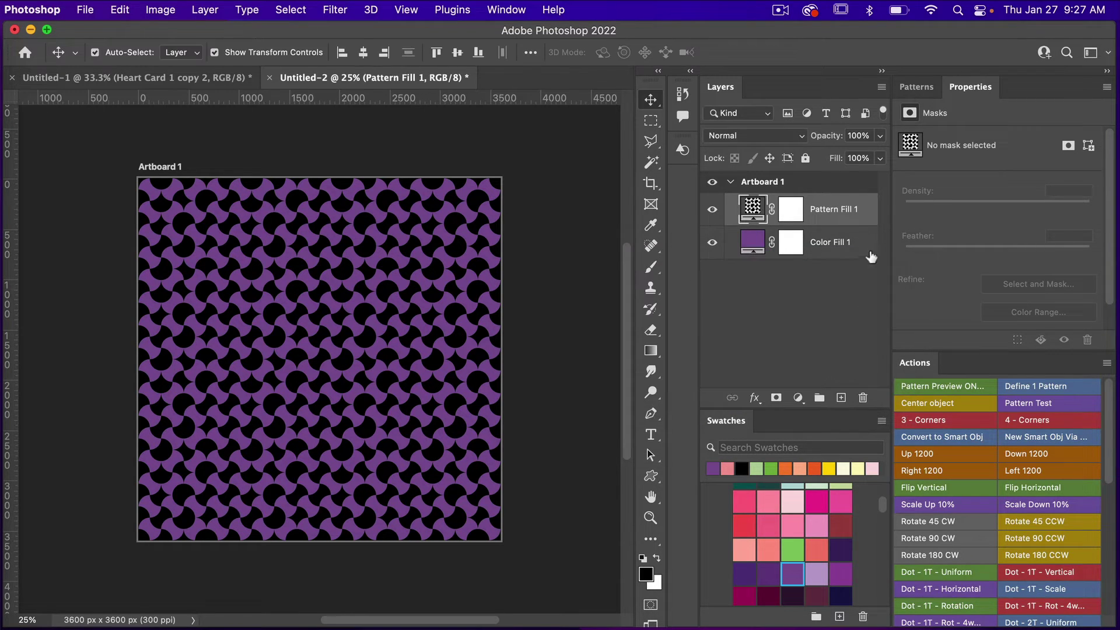
# Change the pattern fill layer's pattern to the black circle with the heart cutout from the saved patterns.
pyautogui.click(913, 84)
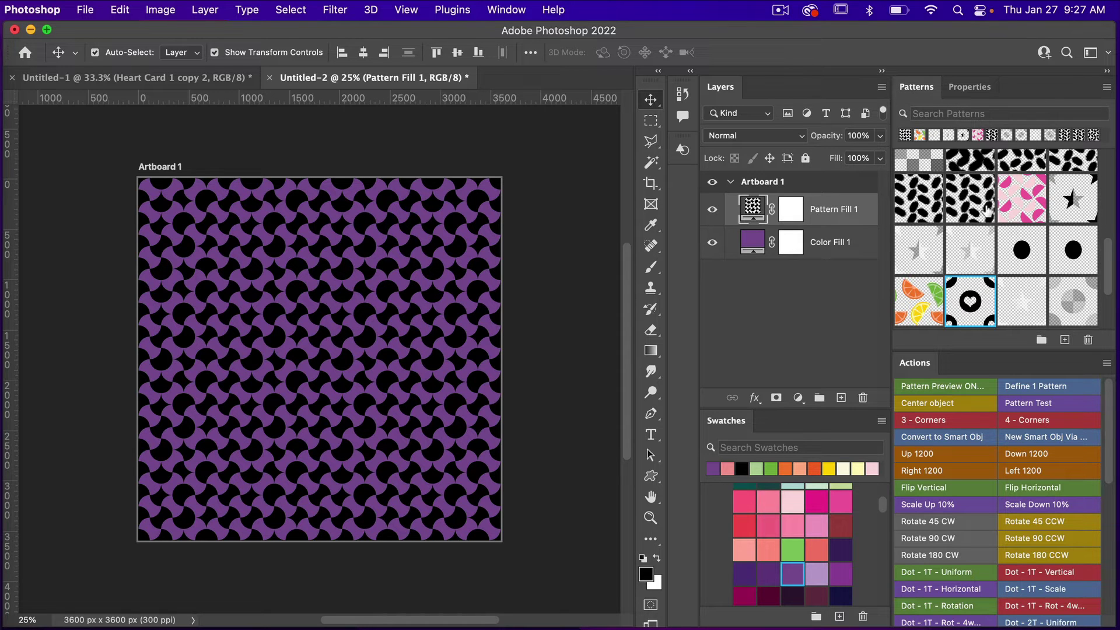
pyautogui.scroll(-1, 987, 211)
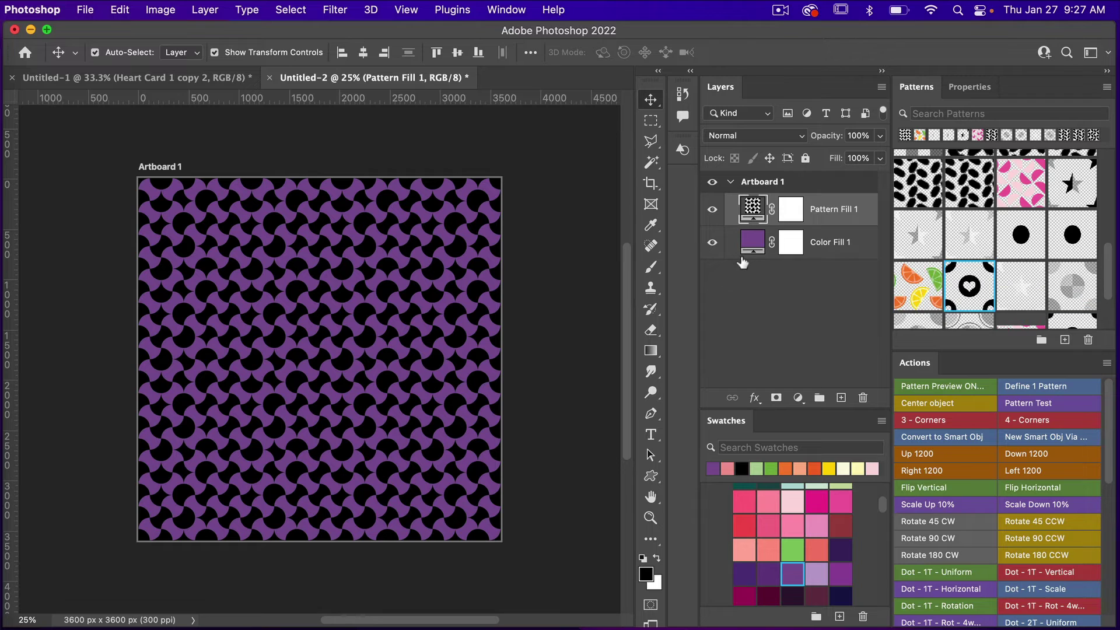
pyautogui.click(510, 10)
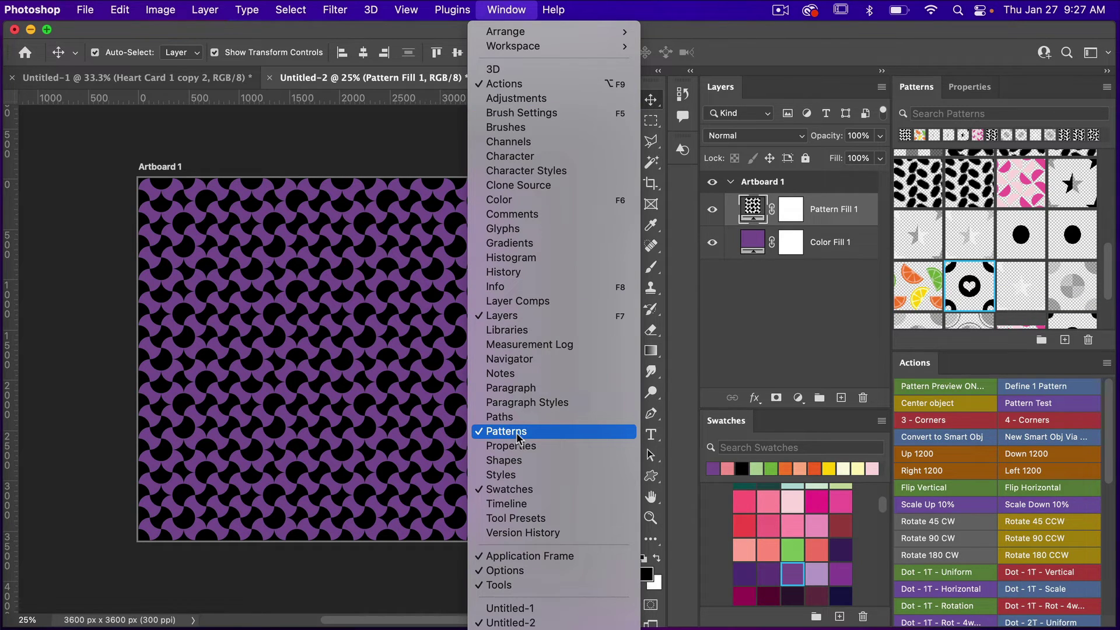
pyautogui.click(435, 152)
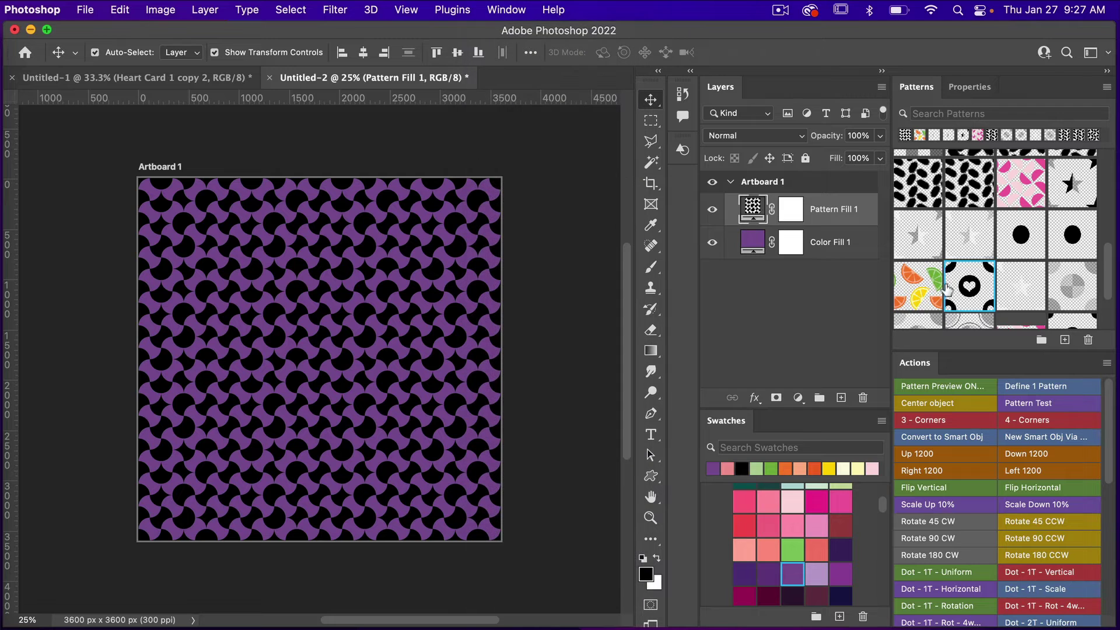
pyautogui.click(981, 288)
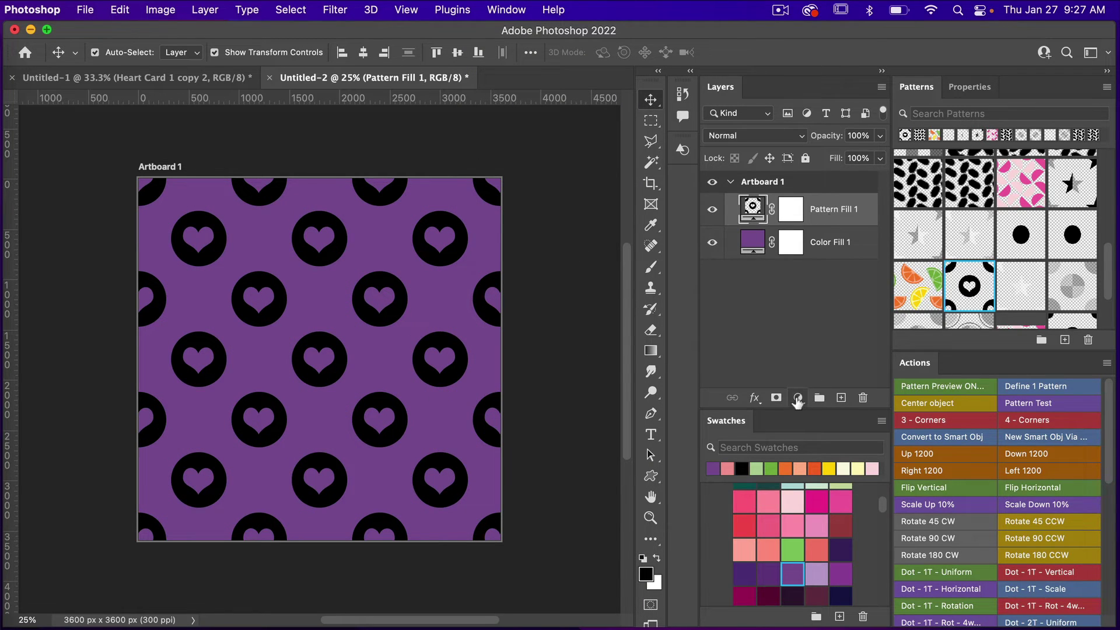
# Add a white (fff) solid color fill layer above the pattern fill and clip it to the pattern layer.
pyautogui.click(797, 401)
pyautogui.click(813, 412)
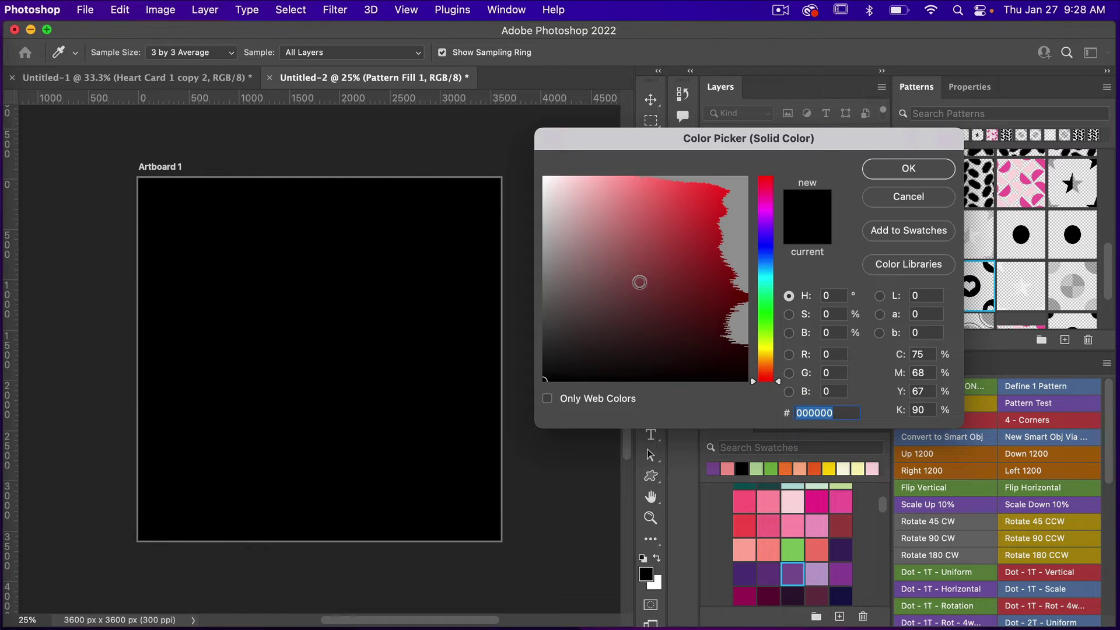
pyautogui.write('fff')
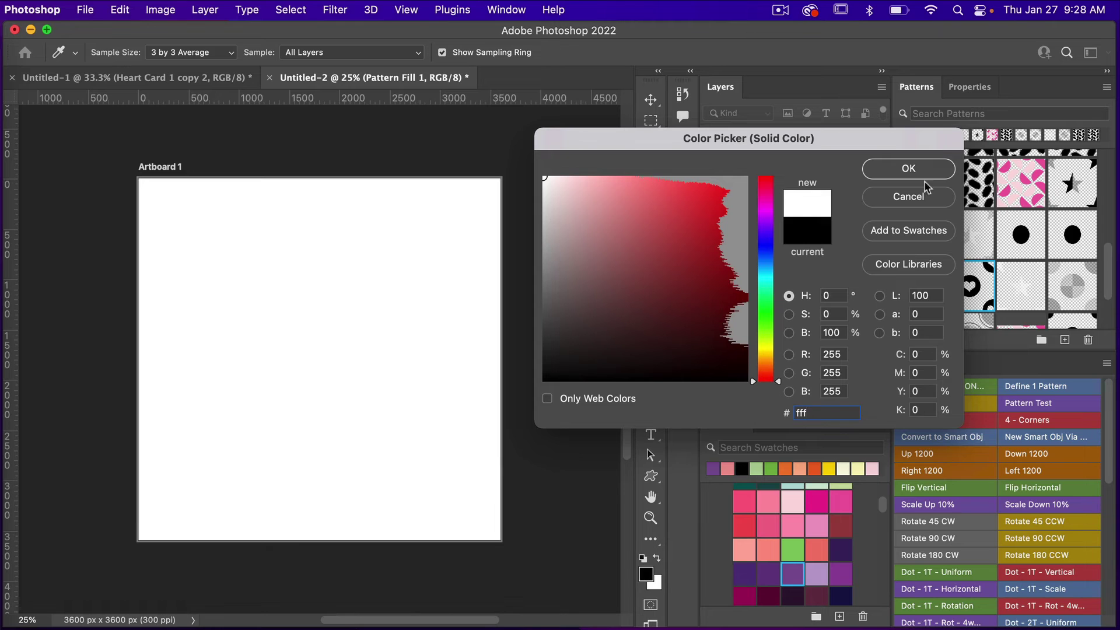
pyautogui.click(921, 169)
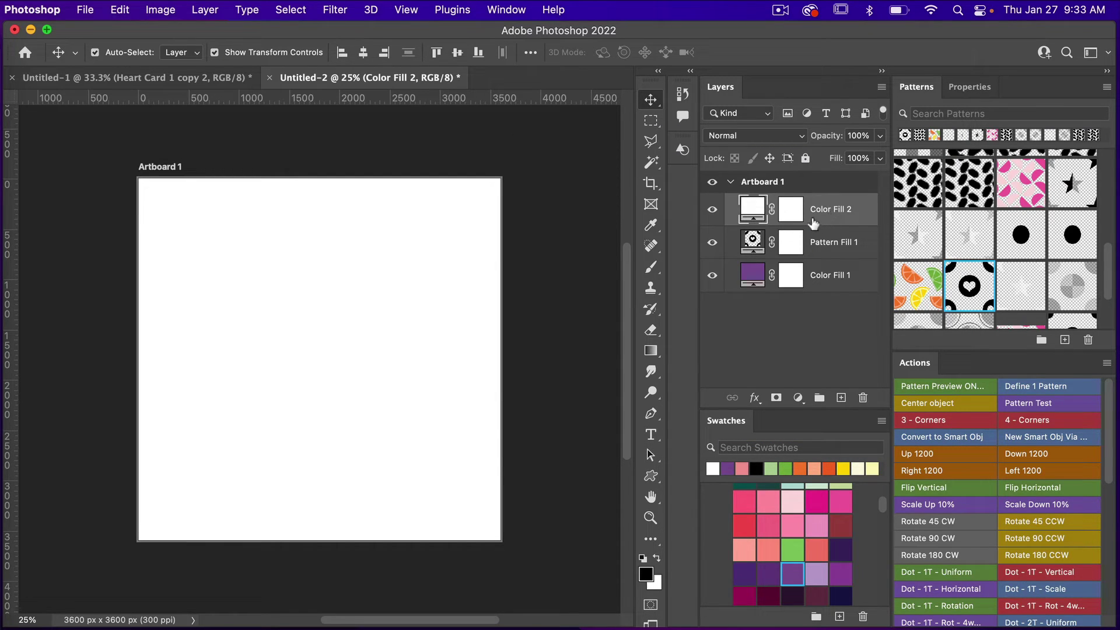
pyautogui.rightClick(810, 222)
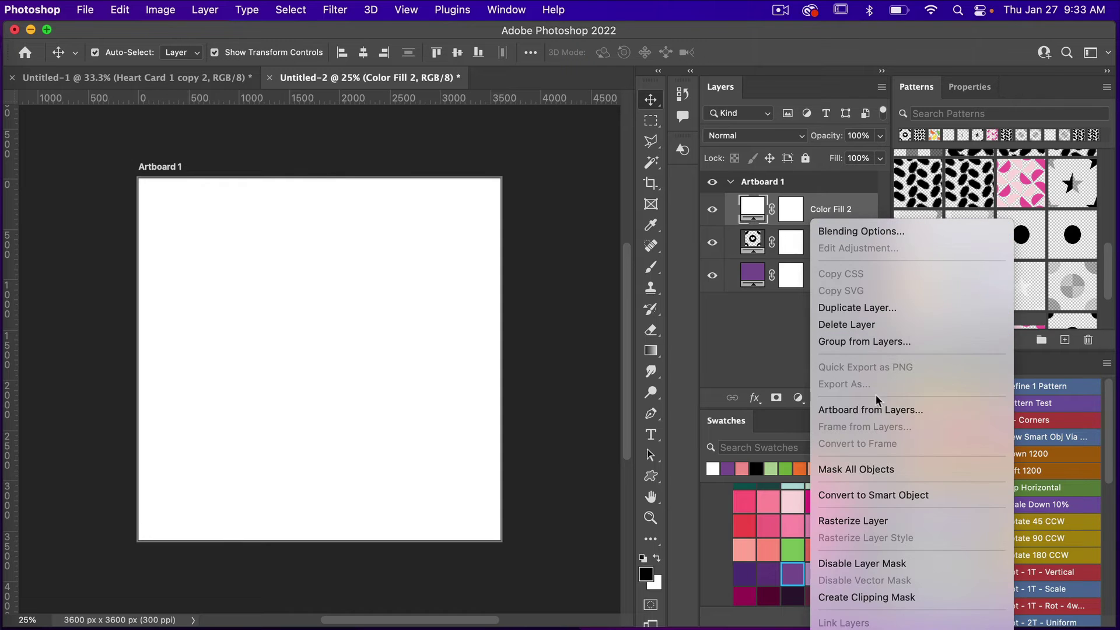
pyautogui.click(850, 595)
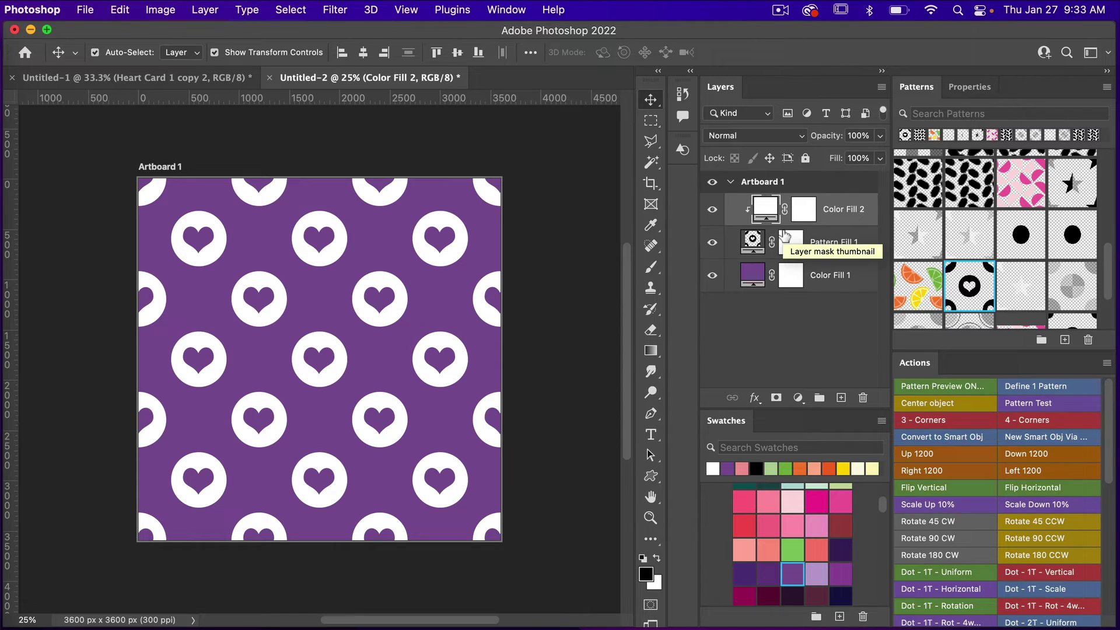
# Set the heart pattern fill's scale to 50% and snap the repositioned pattern back to the origin.
pyautogui.doubleClick(753, 242)
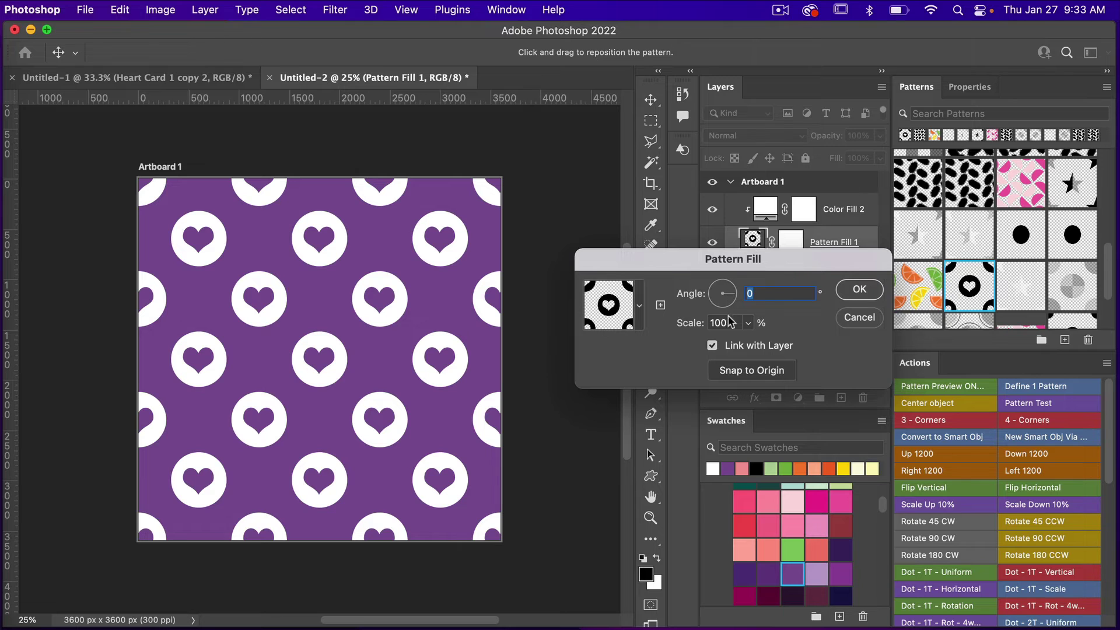
pyautogui.doubleClick(727, 323)
pyautogui.write('50')
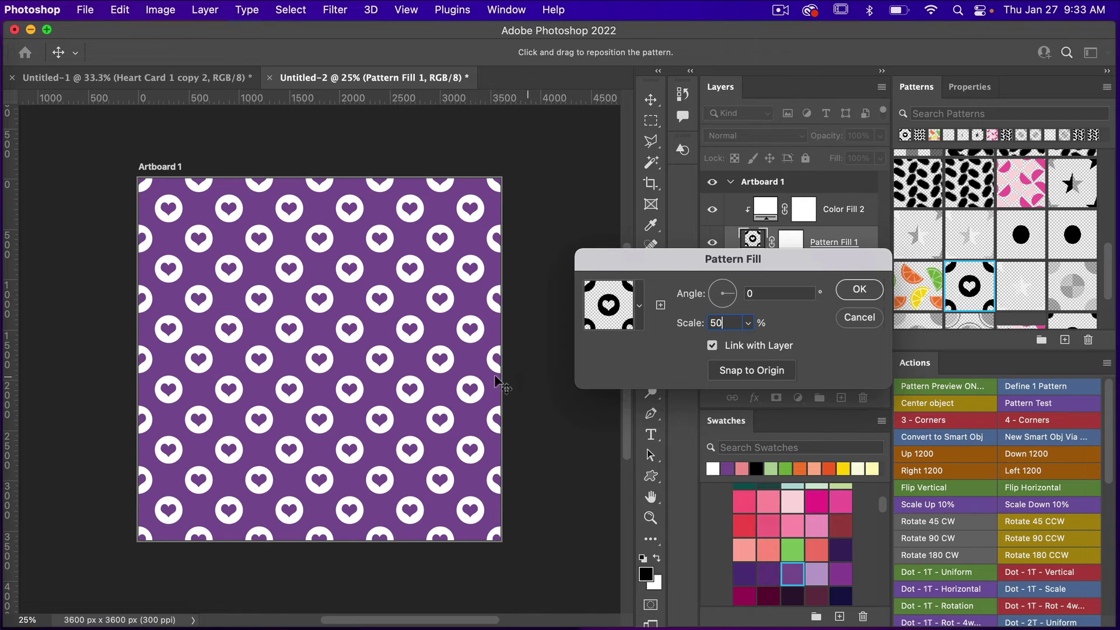
pyautogui.moveTo(432, 358); pyautogui.dragTo(368, 386)
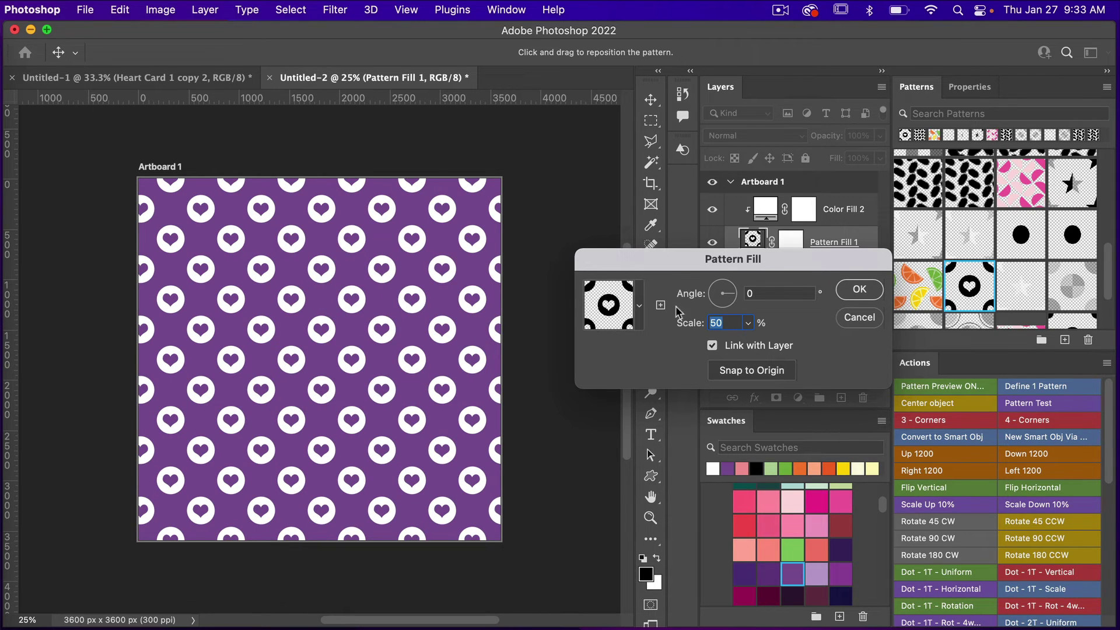
pyautogui.click(760, 370)
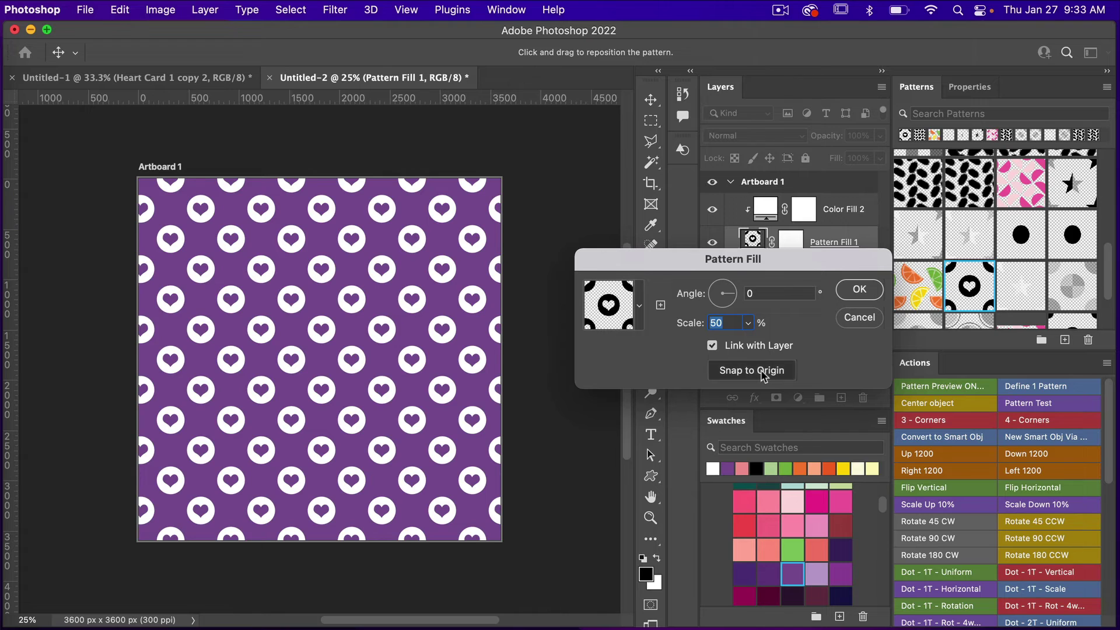
pyautogui.click(860, 291)
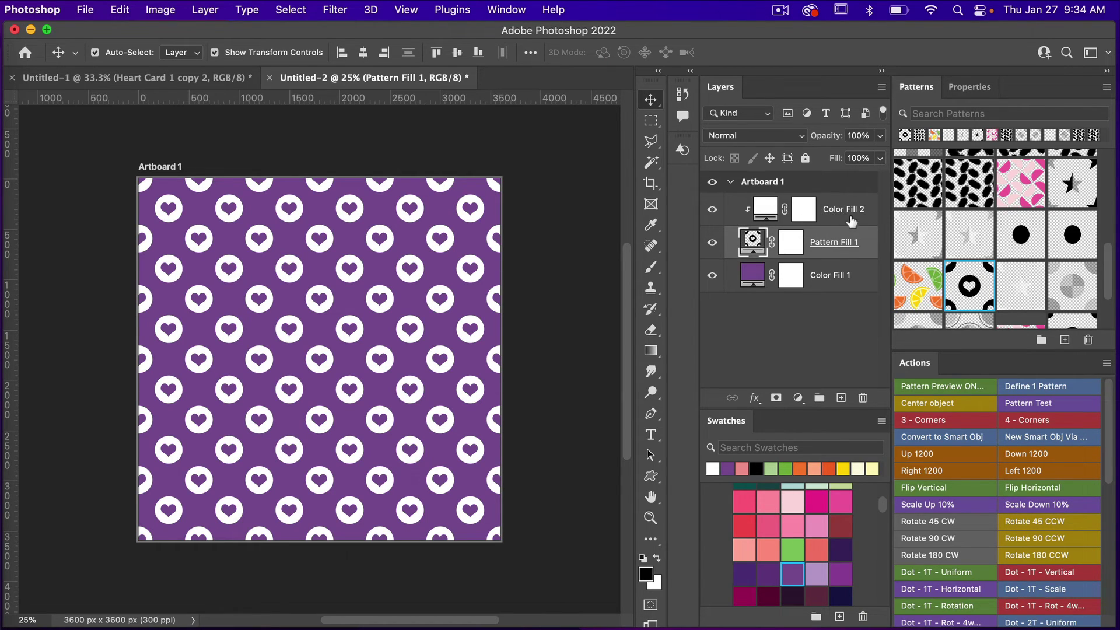
# Set the pattern fill layer's opacity to 50% and deselect the layer.
pyautogui.click(856, 136)
pyautogui.write('50')
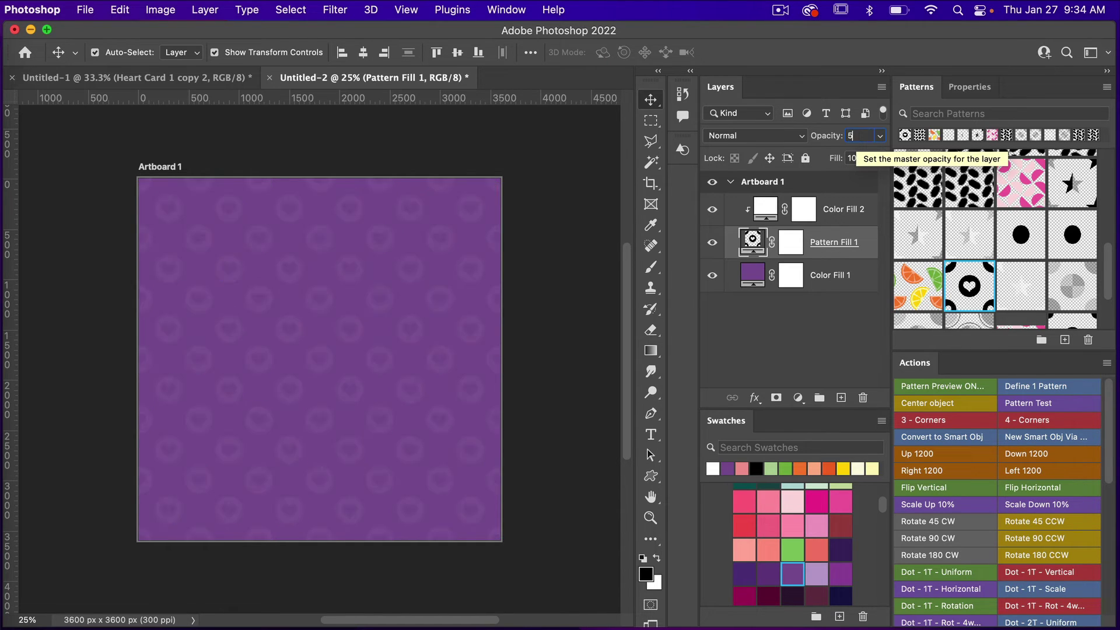
pyautogui.click(832, 311)
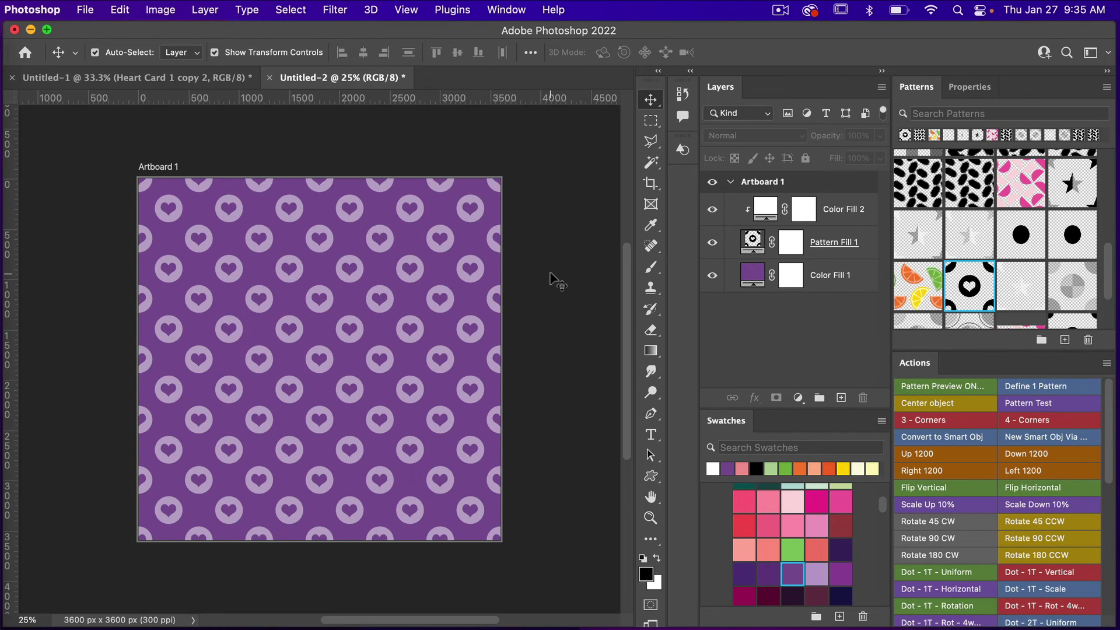
# Set up an Export As of the 3600 x 3600 px artboard in JPG format with Great quality.
pyautogui.click(84, 11)
pyautogui.moveTo(117, 237)
pyautogui.click(324, 252)
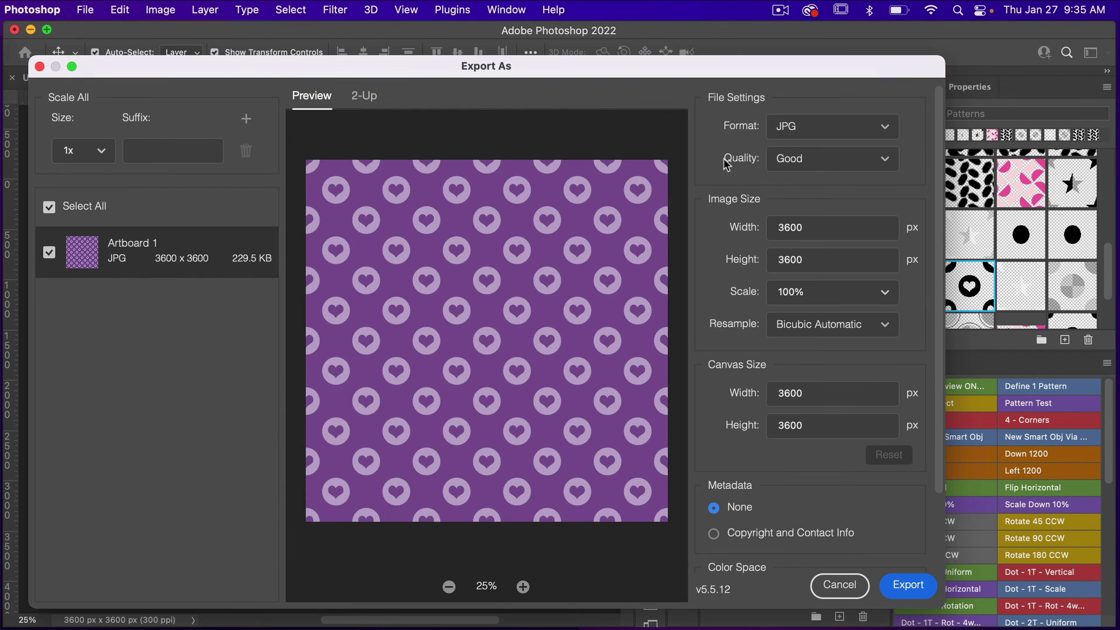
pyautogui.click(873, 127)
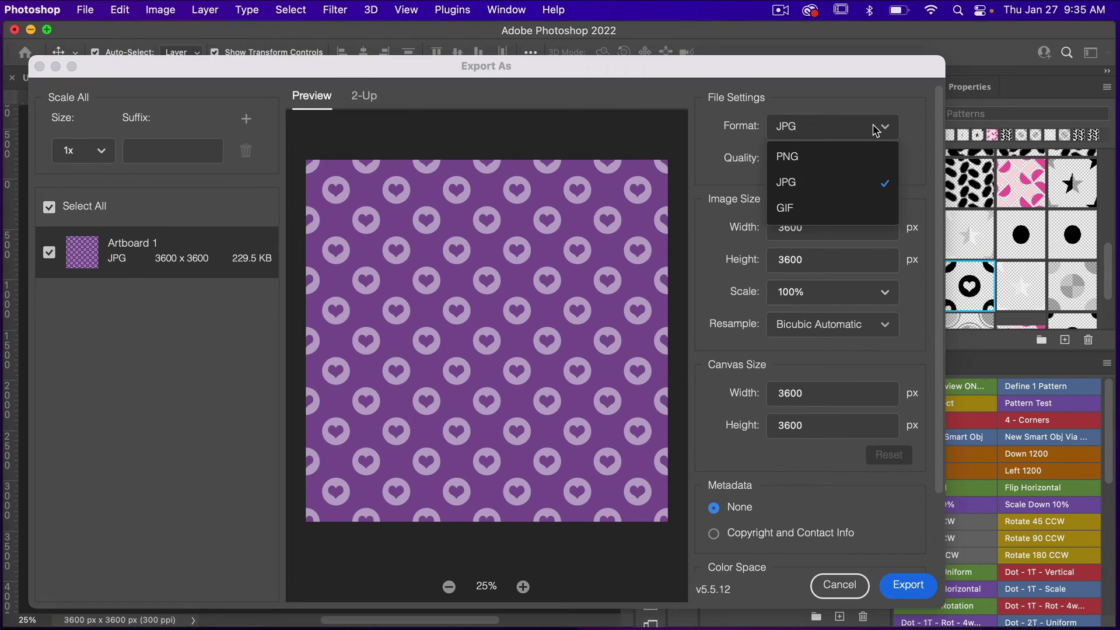
pyautogui.click(836, 185)
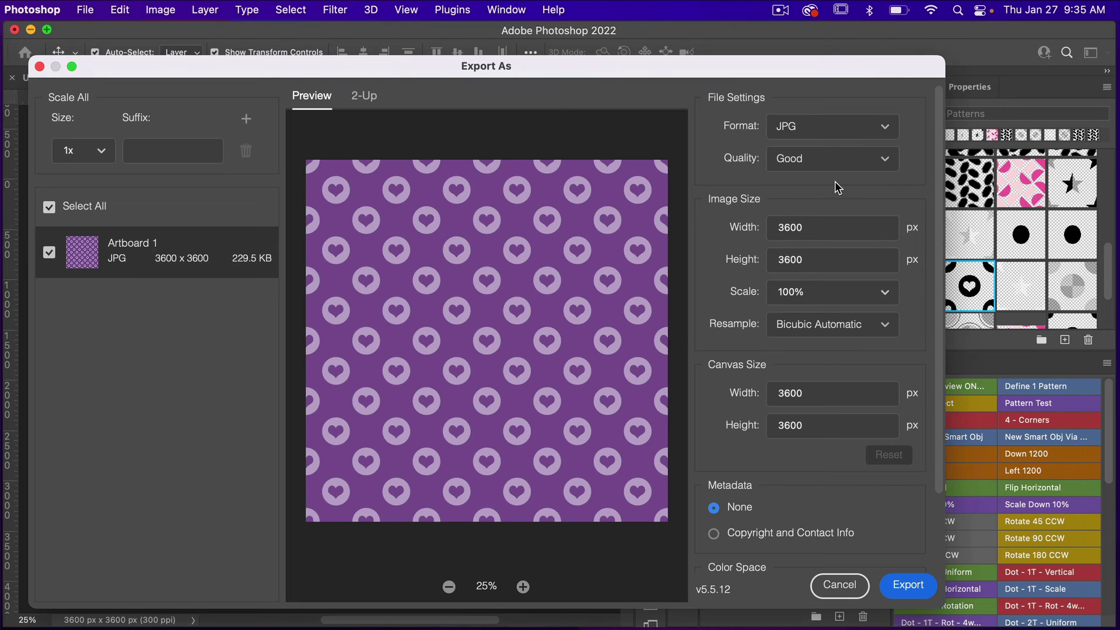
pyautogui.click(866, 164)
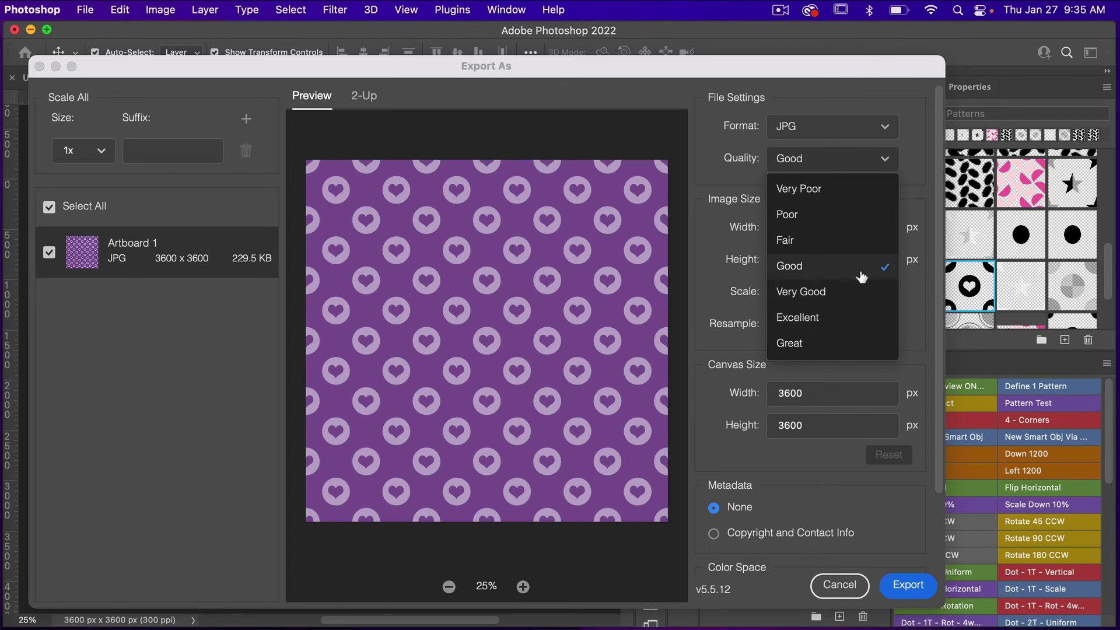
pyautogui.click(859, 345)
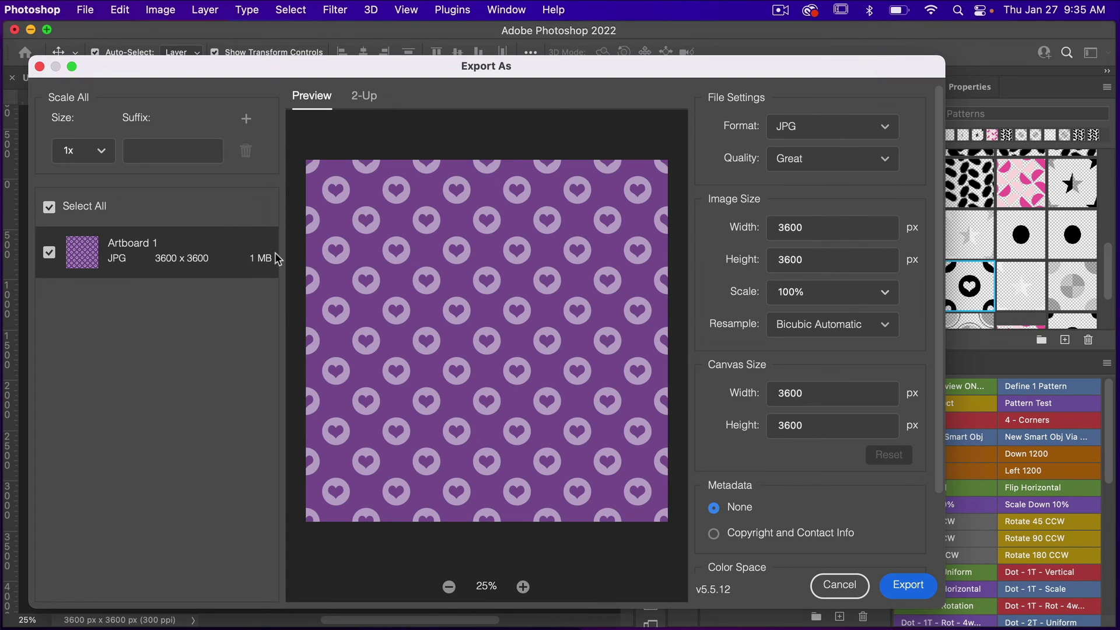
pyautogui.scroll(-3, 826, 497)
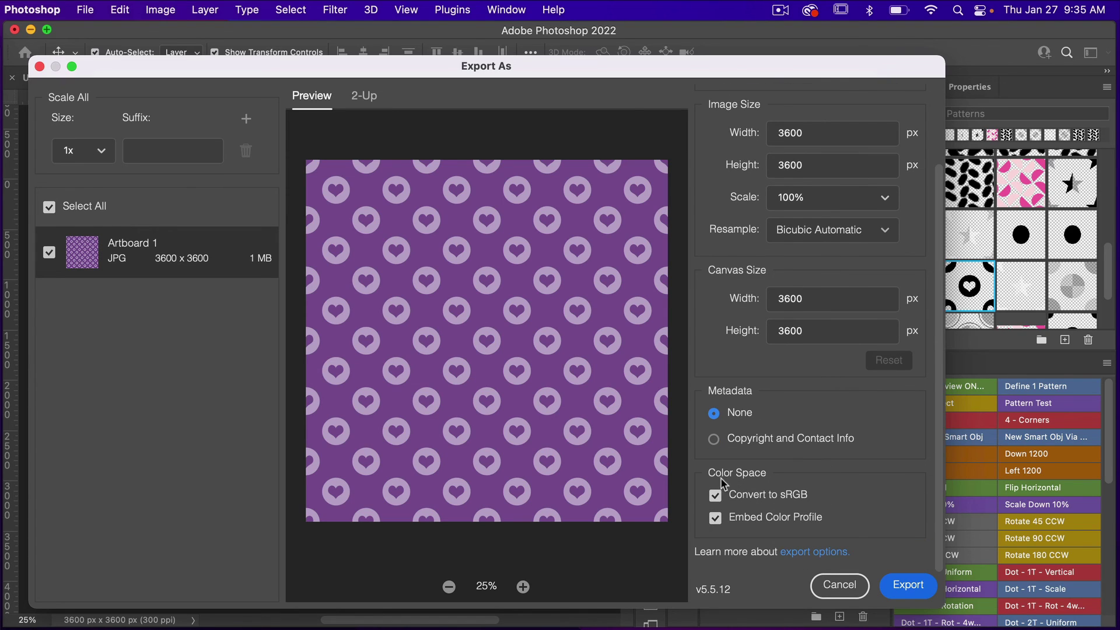